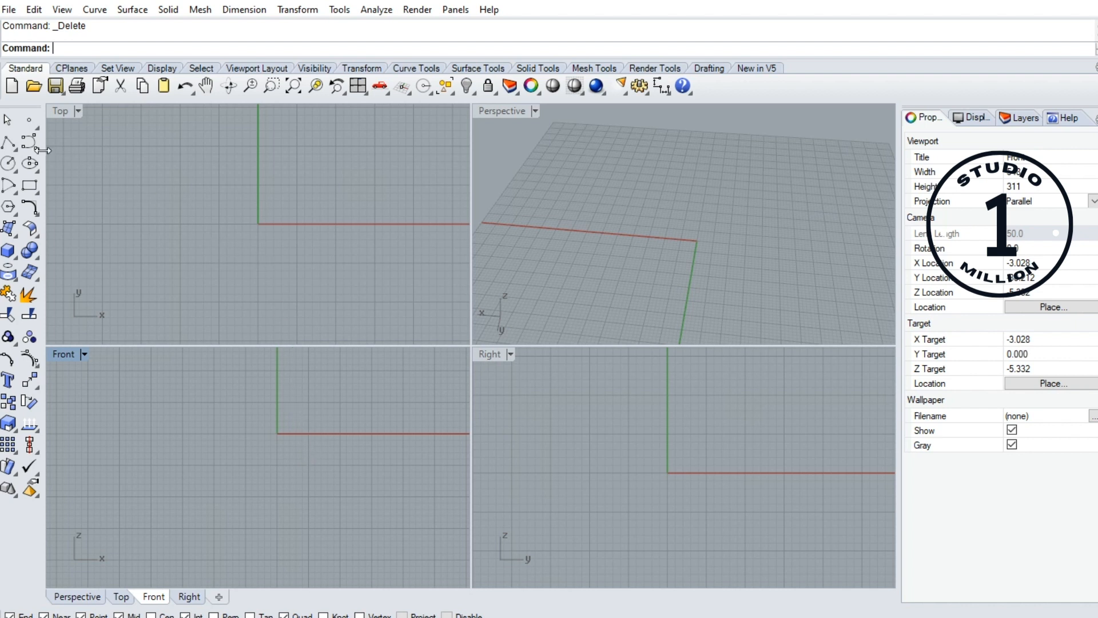
Draw an open L-shaped polyline in the Right view, with a slightly tilted upright segment and a horizontal base segment.
{"action": "left_click", "coordinate": [10, 143]}
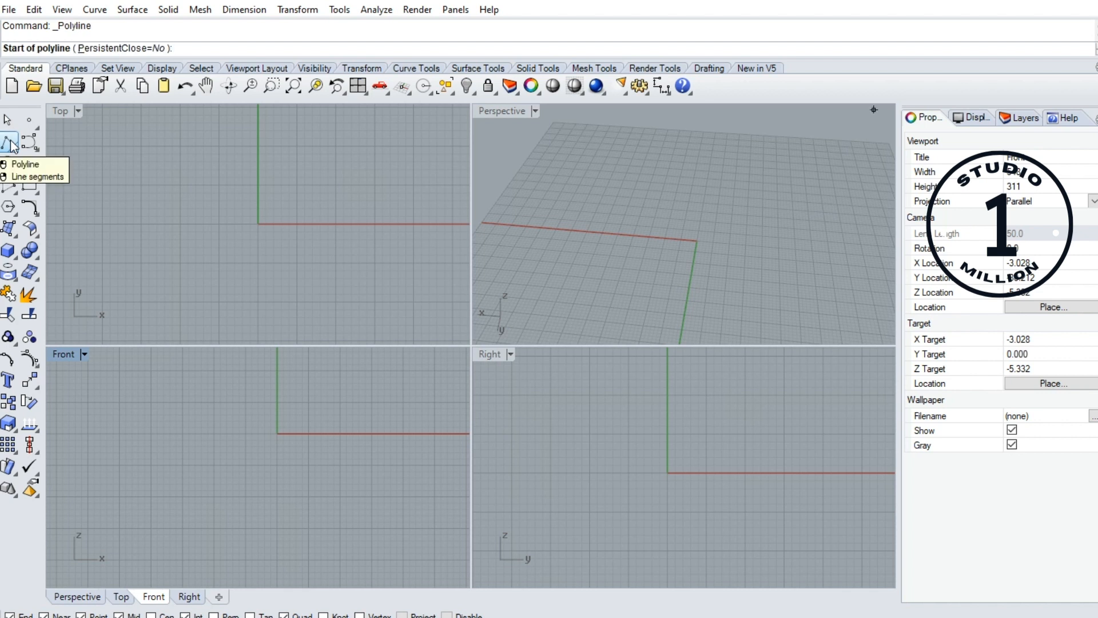
{"action": "right_click_drag", "start_coordinate": [620, 407], "coordinate": [637, 456]}
{"action": "left_click", "coordinate": [608, 390]}
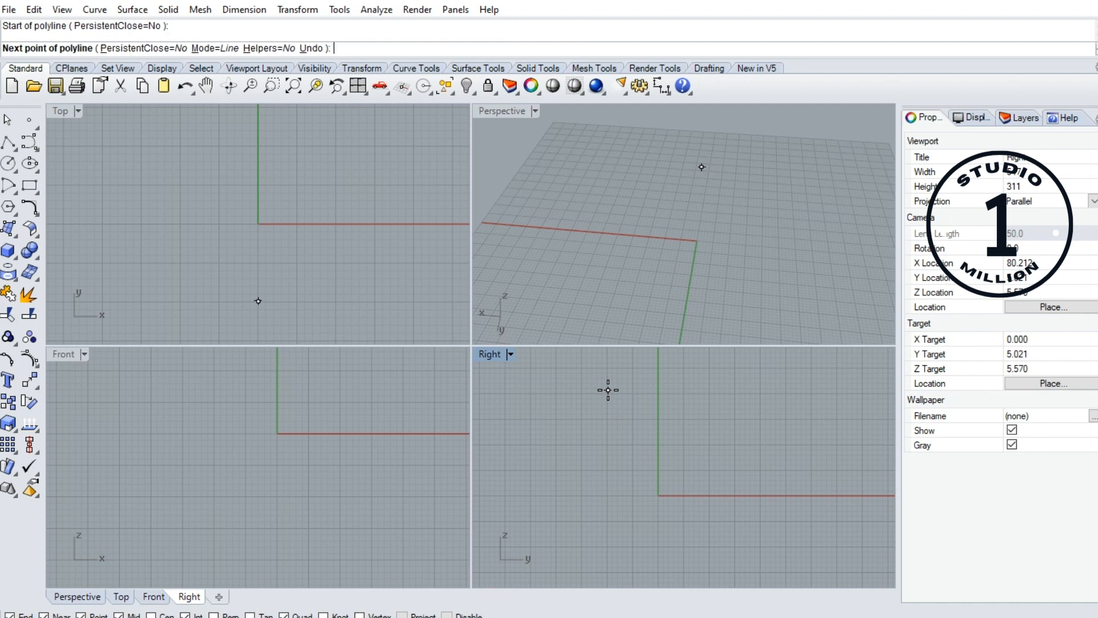
{"action": "left_click", "coordinate": [622, 467]}
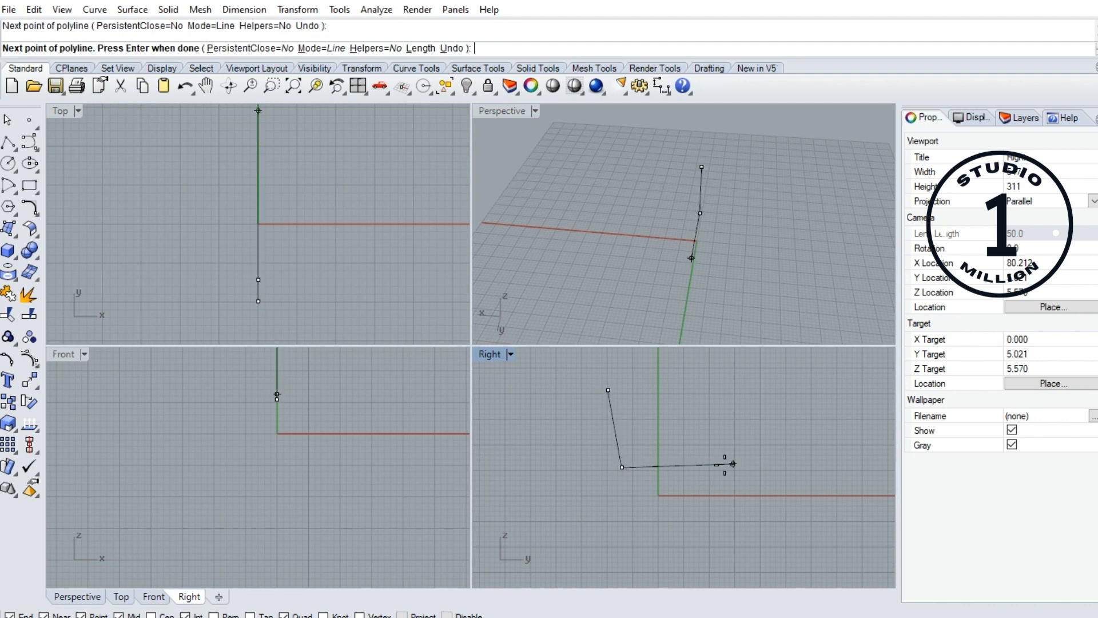
{"action": "left_click", "coordinate": [695, 470]}
{"action": "key", "text": "Return"}
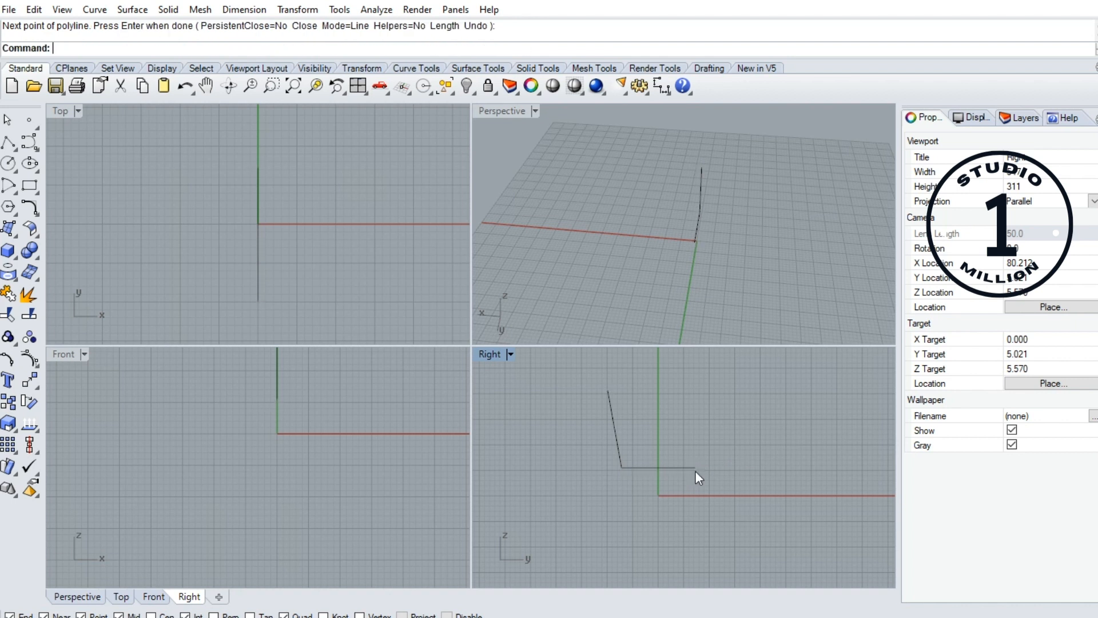
Offset the L-shaped polyline by a distance of 1 towards its inner side.
{"action": "left_click", "coordinate": [619, 449]}
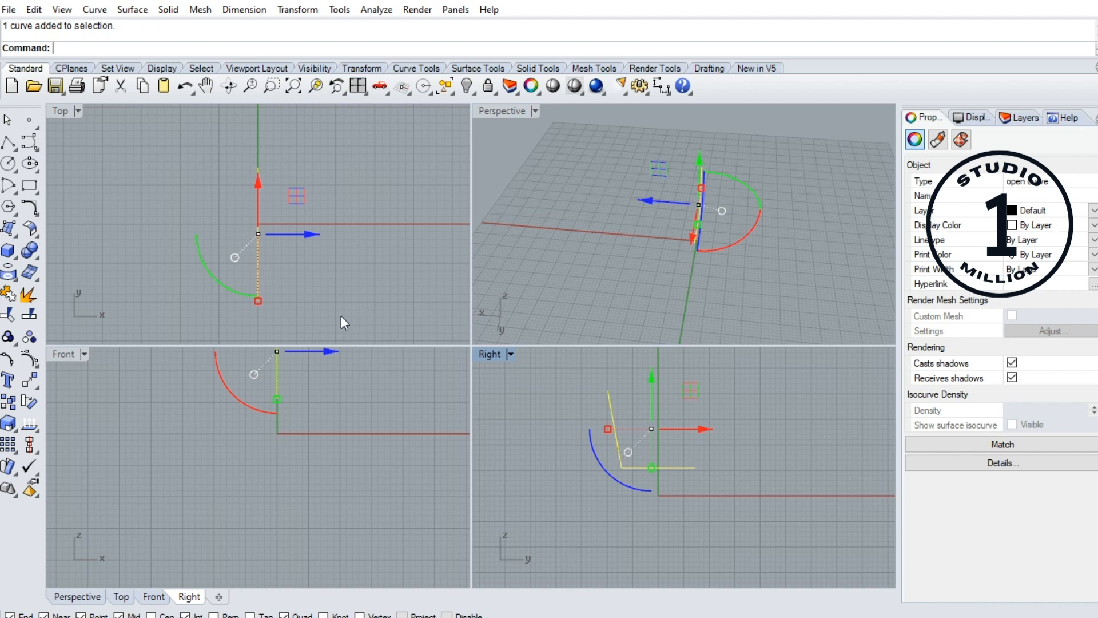
{"action": "left_click", "coordinate": [31, 207]}
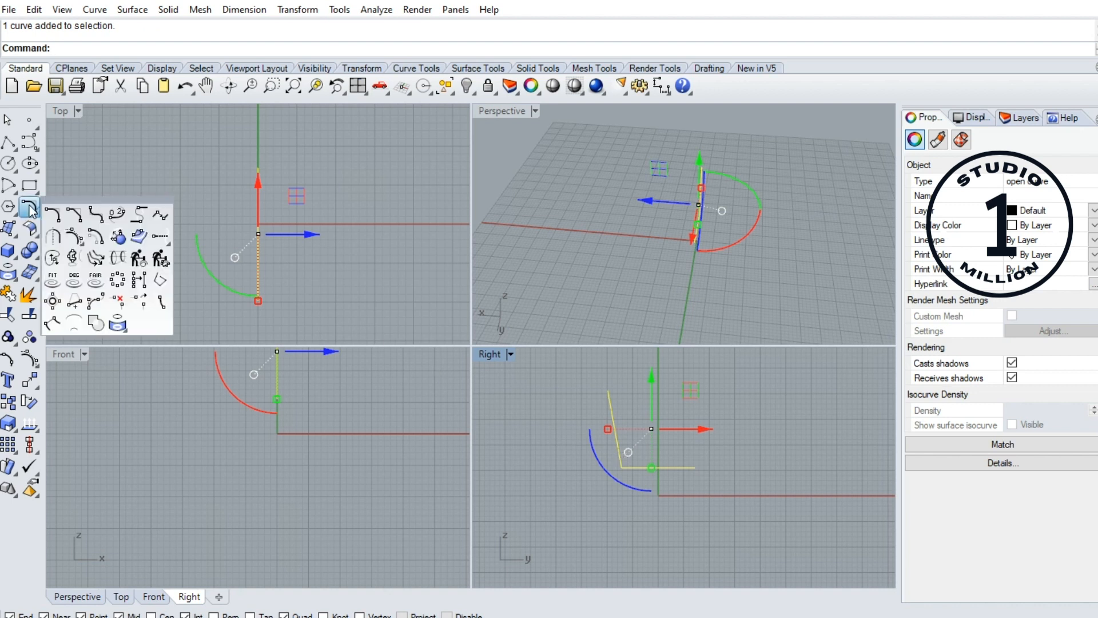
{"action": "left_click", "coordinate": [97, 240]}
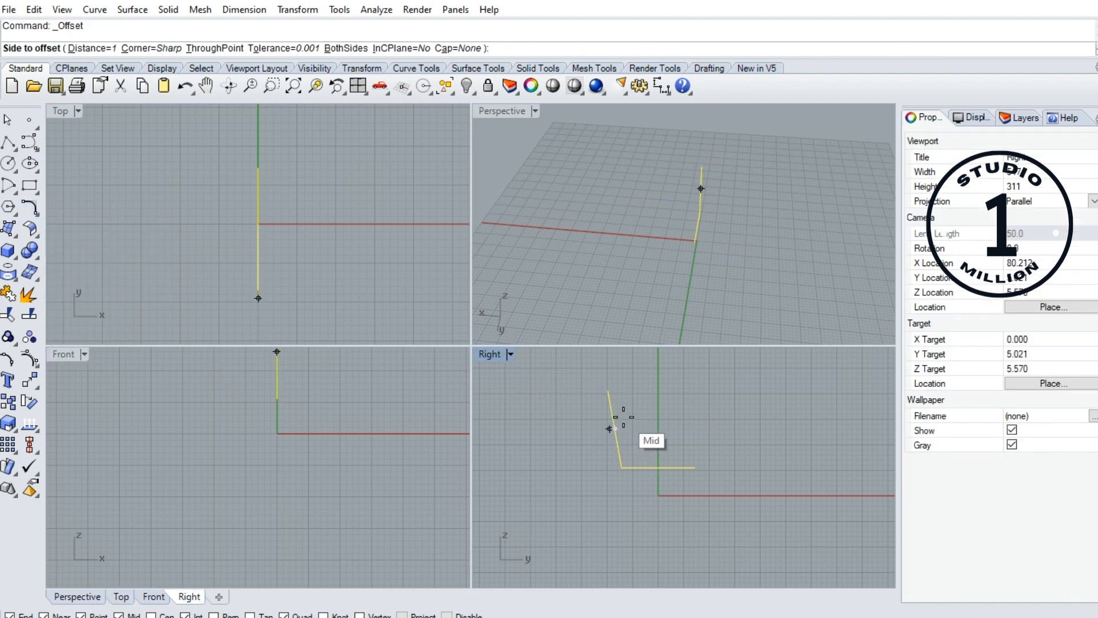
{"action": "type", "text": "1"}
{"action": "key", "text": "Return"}
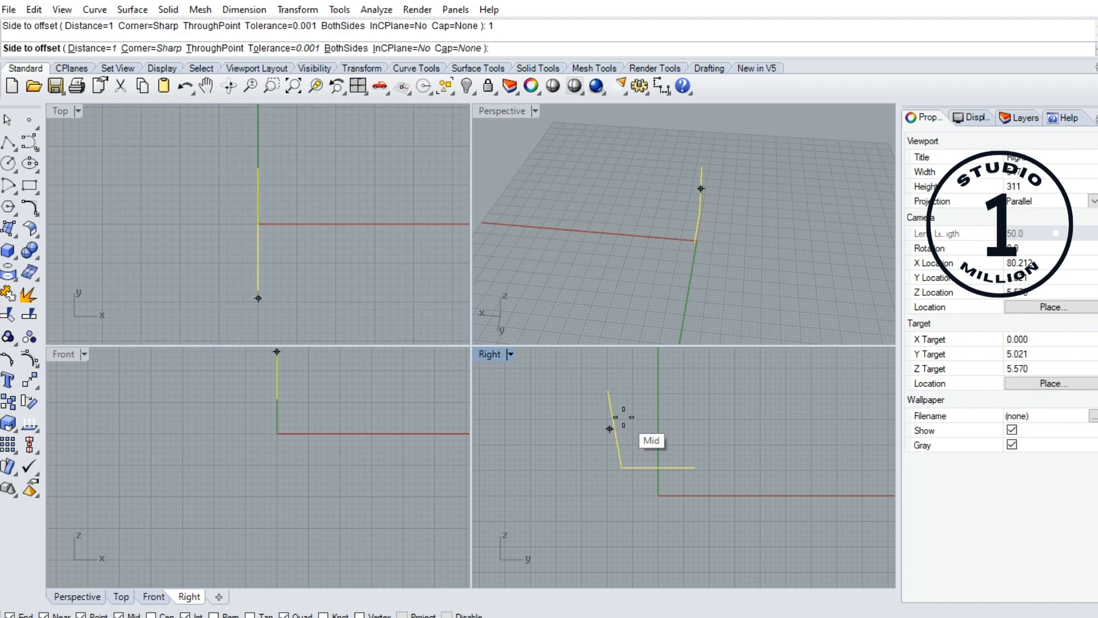
{"action": "left_click", "coordinate": [639, 421]}
{"action": "scroll", "coordinate": [646, 420], "scroll_direction": "up", "scroll_amount": 4}
{"action": "key", "text": "Escape"}
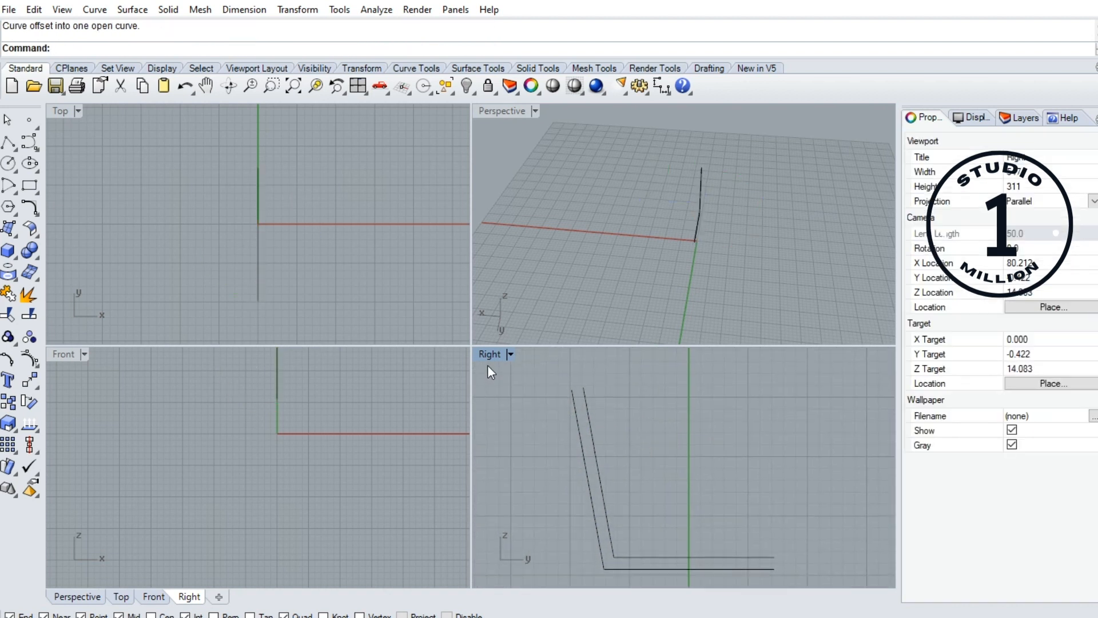
Maximize the Right view and close the upper ends of the two curves with an adjustable curve blend using tangency at both ends.
{"action": "double_click", "coordinate": [490, 355]}
{"action": "scroll", "coordinate": [487, 350], "scroll_direction": "up", "scroll_amount": 3}
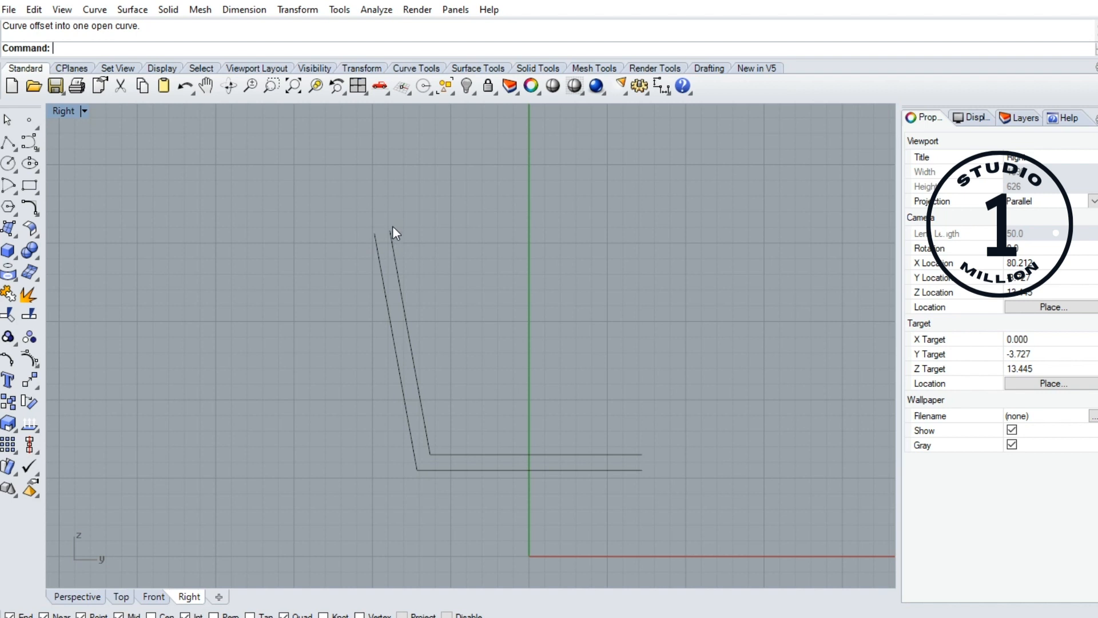
{"action": "left_click", "coordinate": [35, 211]}
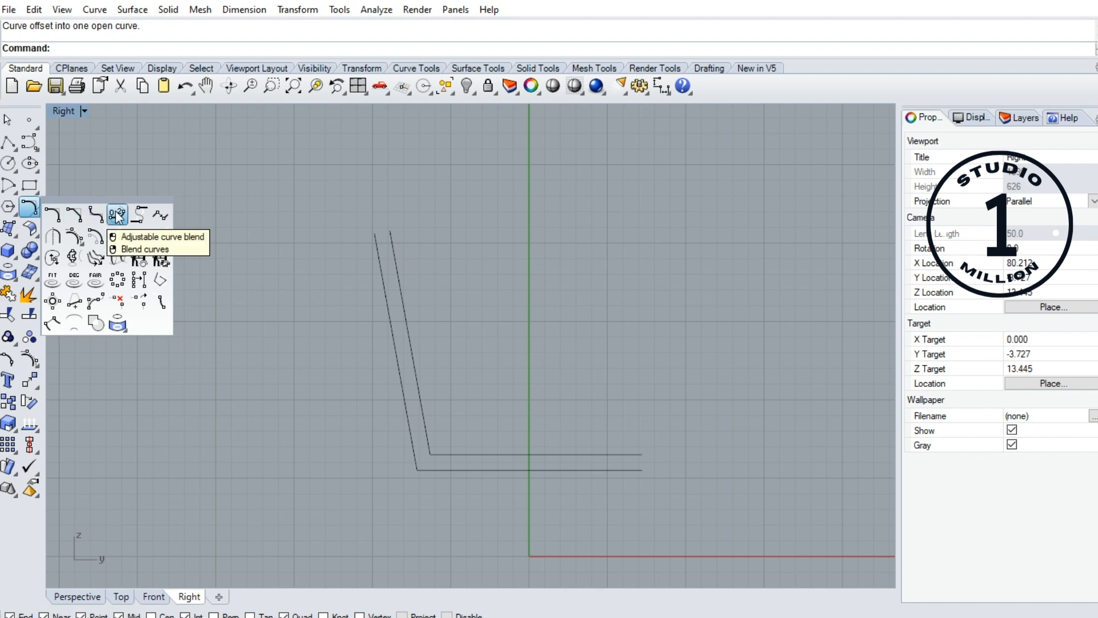
{"action": "left_click", "coordinate": [116, 215]}
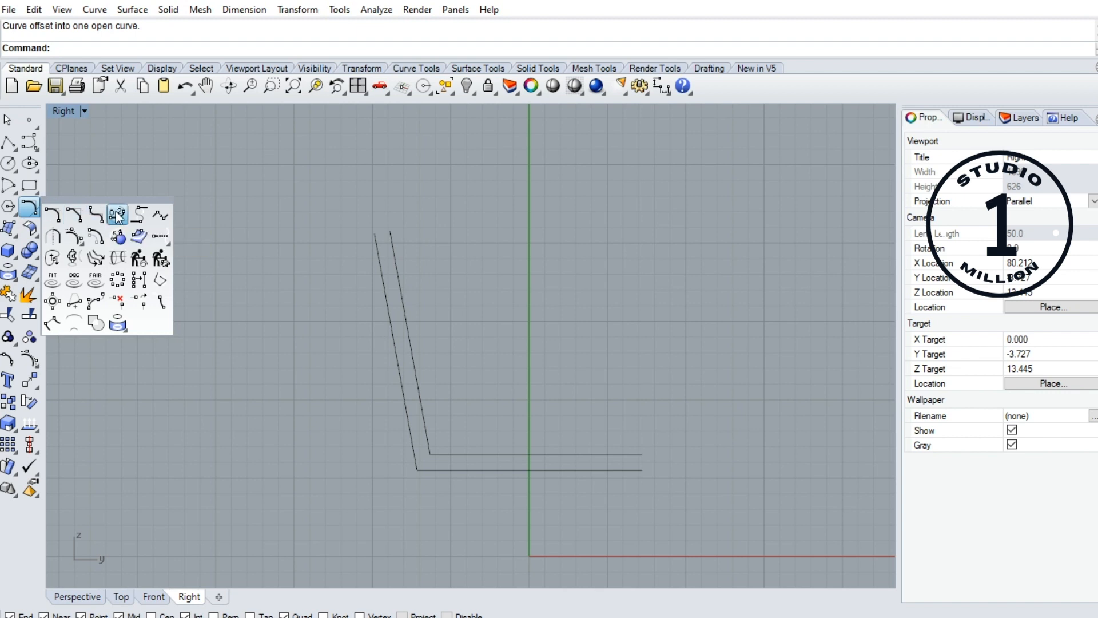
{"action": "left_click", "coordinate": [378, 240]}
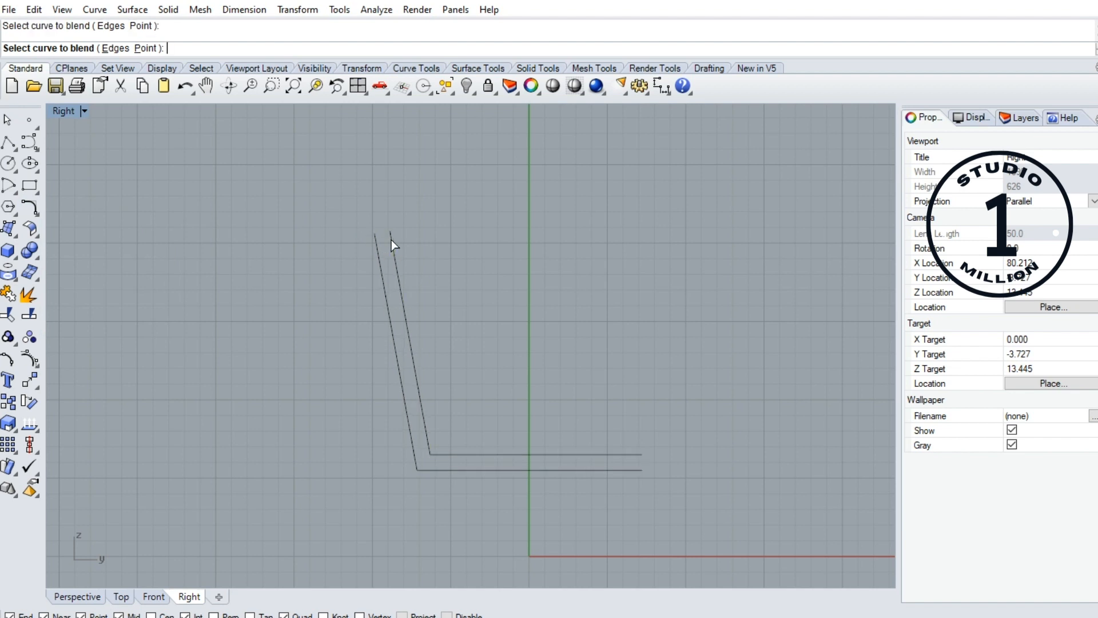
{"action": "left_click", "coordinate": [391, 239]}
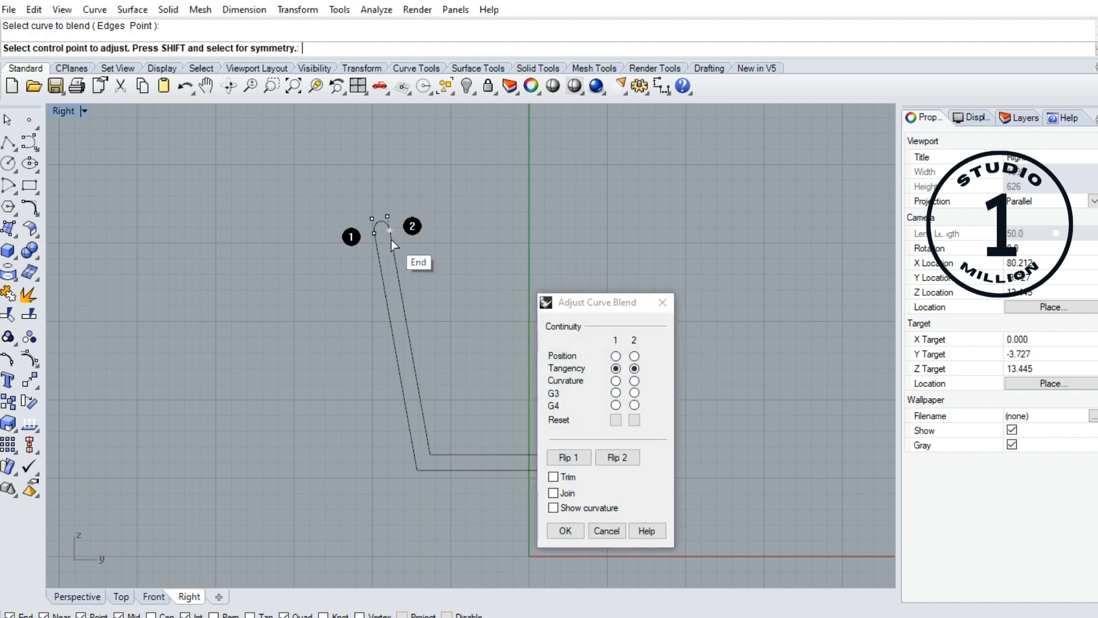
{"action": "left_click", "coordinate": [566, 530]}
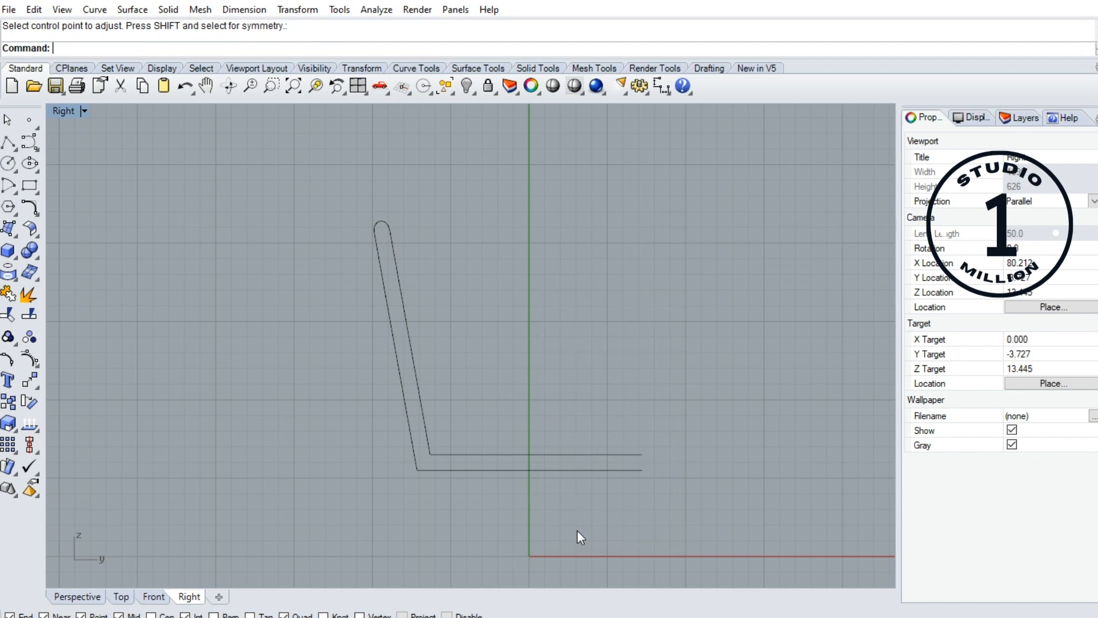
Close the open ends of the two horizontal segments with an adjustable curve blend using tangency at both ends.
{"action": "left_click", "coordinate": [639, 455]}
{"action": "left_click", "coordinate": [657, 458]}
{"action": "key", "text": "Return"}
{"action": "left_click", "coordinate": [639, 457]}
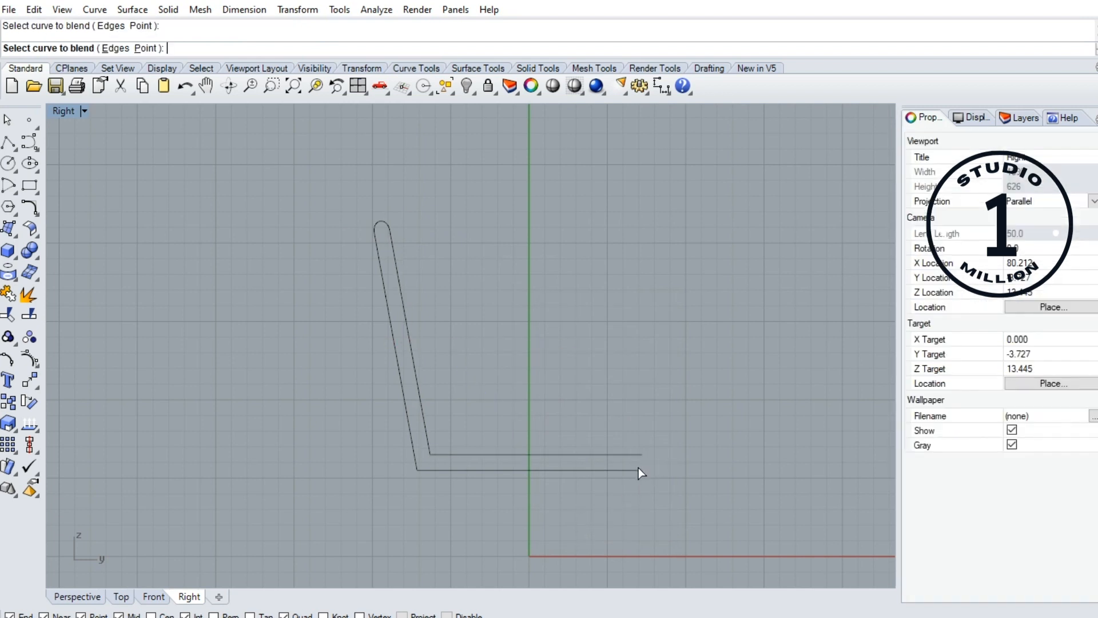
{"action": "left_click", "coordinate": [640, 470]}
{"action": "left_click_drag", "start_coordinate": [610, 319], "coordinate": [457, 350]}
{"action": "left_click", "coordinate": [407, 557]}
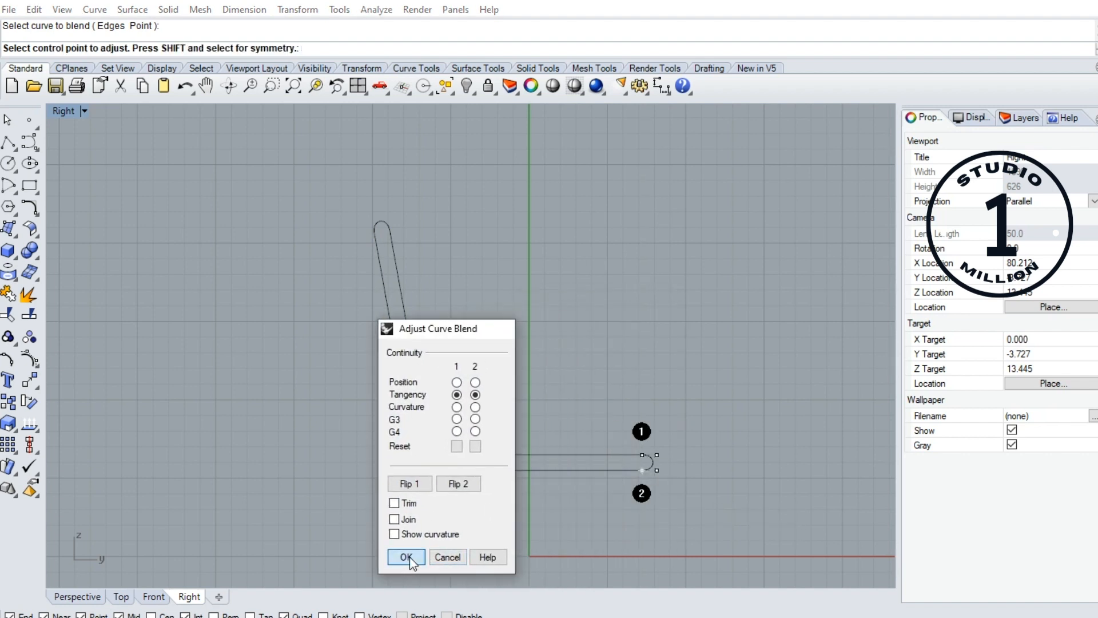
Fillet the outer corner of the L-shaped profile with radius 1, with Join and Trim set to Yes.
{"action": "scroll", "coordinate": [418, 478], "scroll_direction": "up", "scroll_amount": 4}
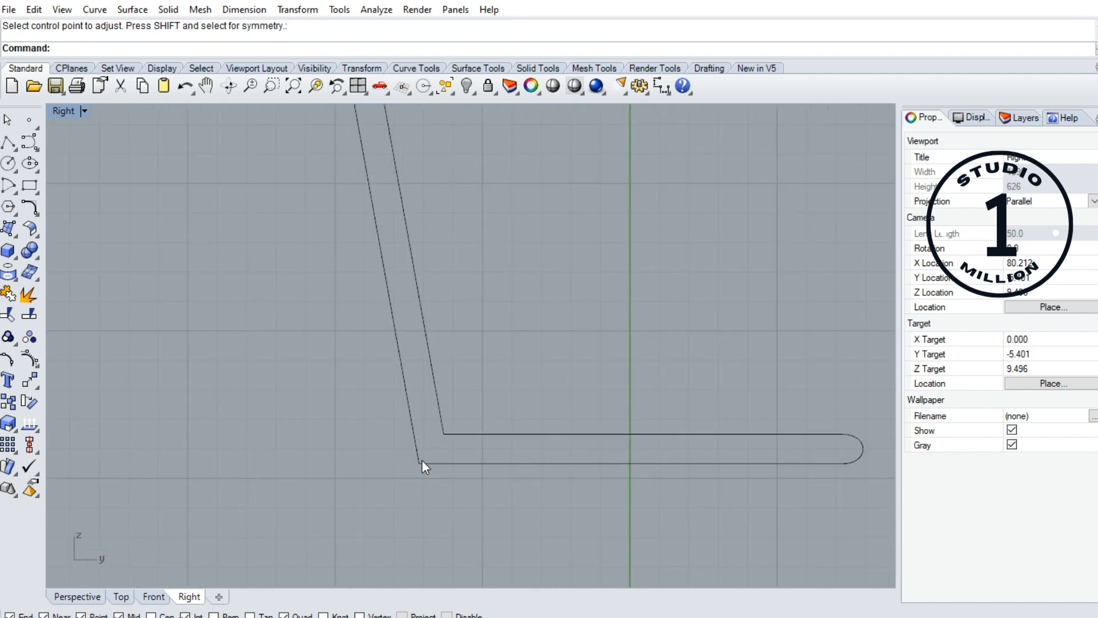
{"action": "scroll", "coordinate": [430, 463], "scroll_direction": "down", "scroll_amount": 2}
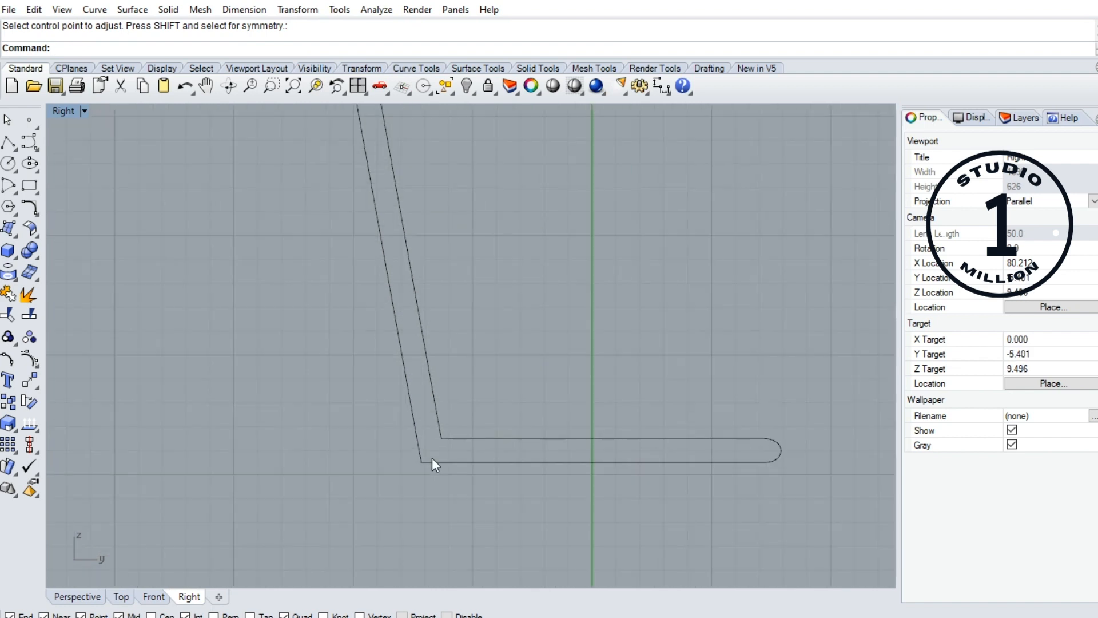
{"action": "left_click", "coordinate": [30, 205]}
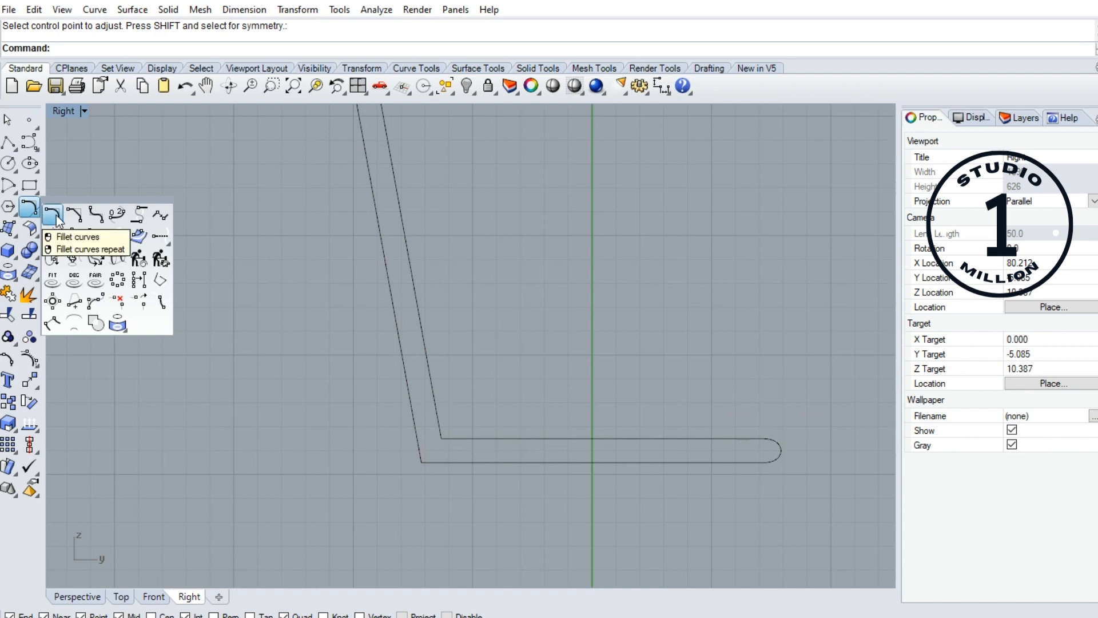
{"action": "left_click", "coordinate": [53, 214]}
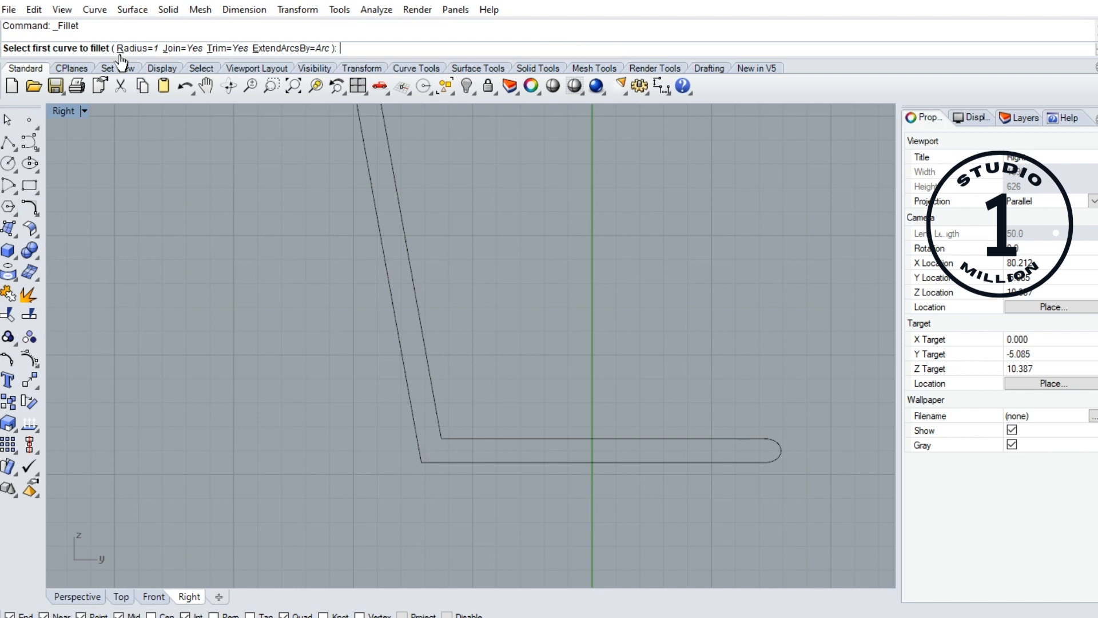
{"action": "type", "text": "1"}
{"action": "key", "text": "Return"}
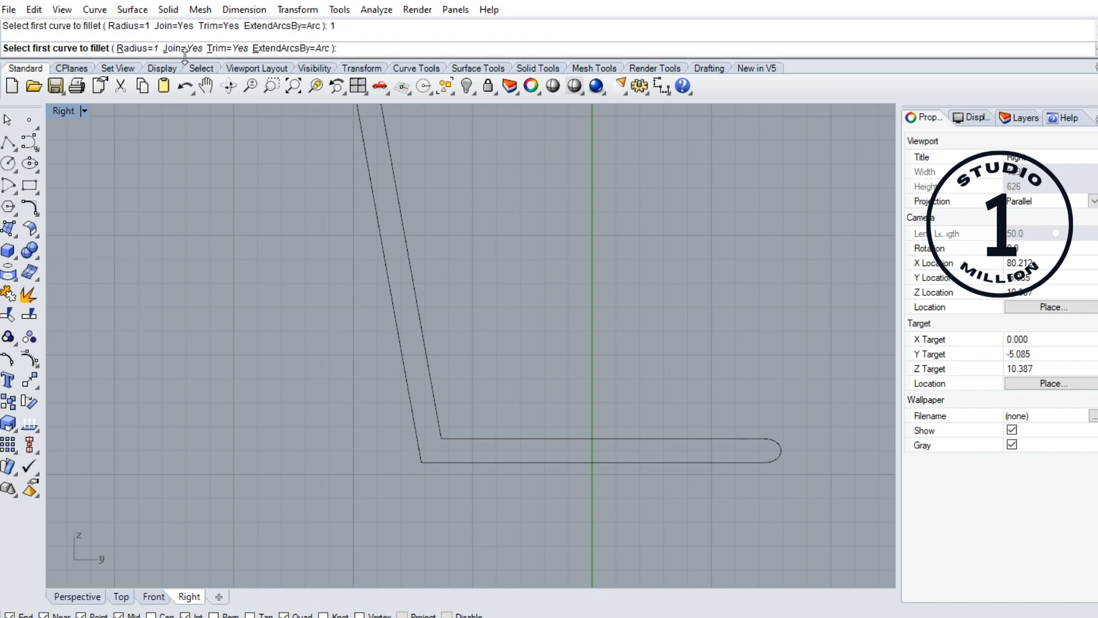
{"action": "left_click", "coordinate": [419, 456]}
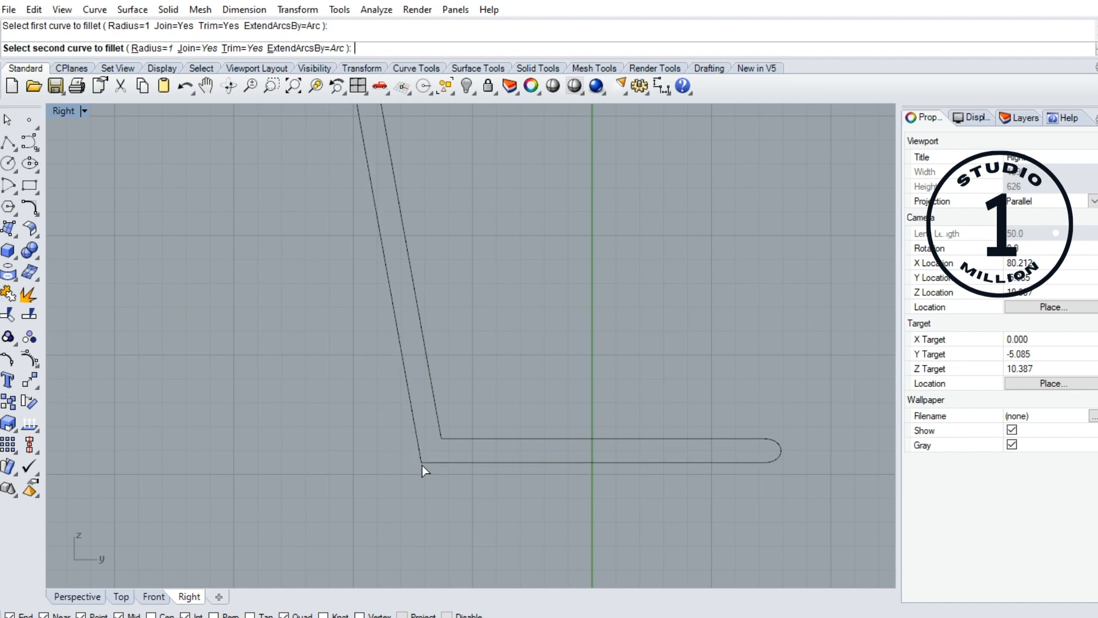
{"action": "left_click", "coordinate": [429, 462]}
{"action": "scroll", "coordinate": [413, 473], "scroll_direction": "down", "scroll_amount": 2}
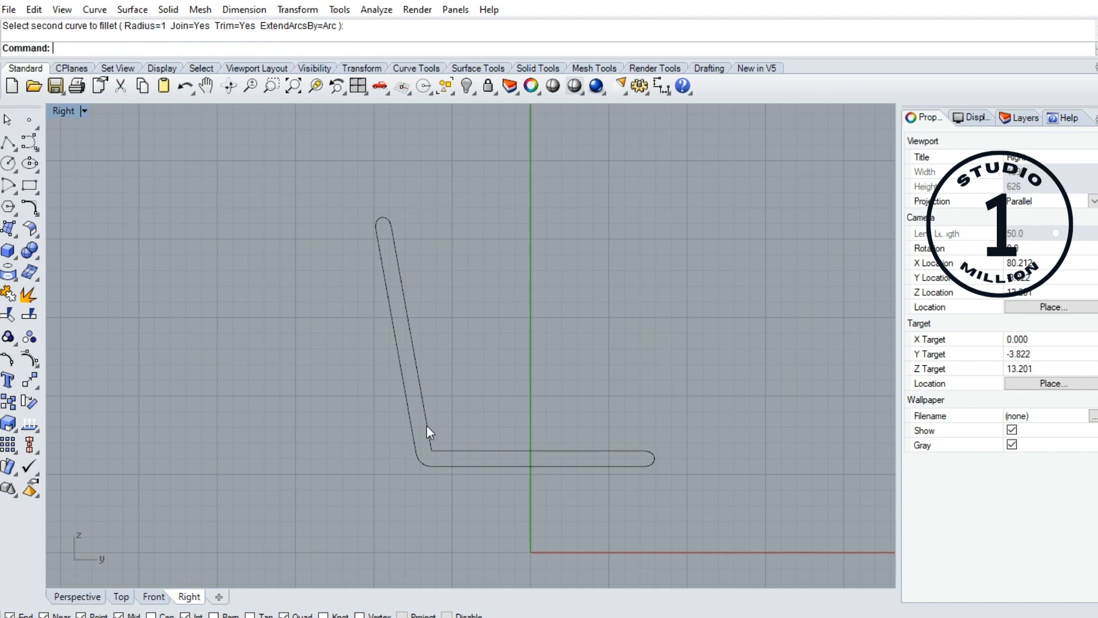
Return to the four-view layout and join all four profile curves into one closed curve.
{"action": "double_click", "coordinate": [63, 111]}
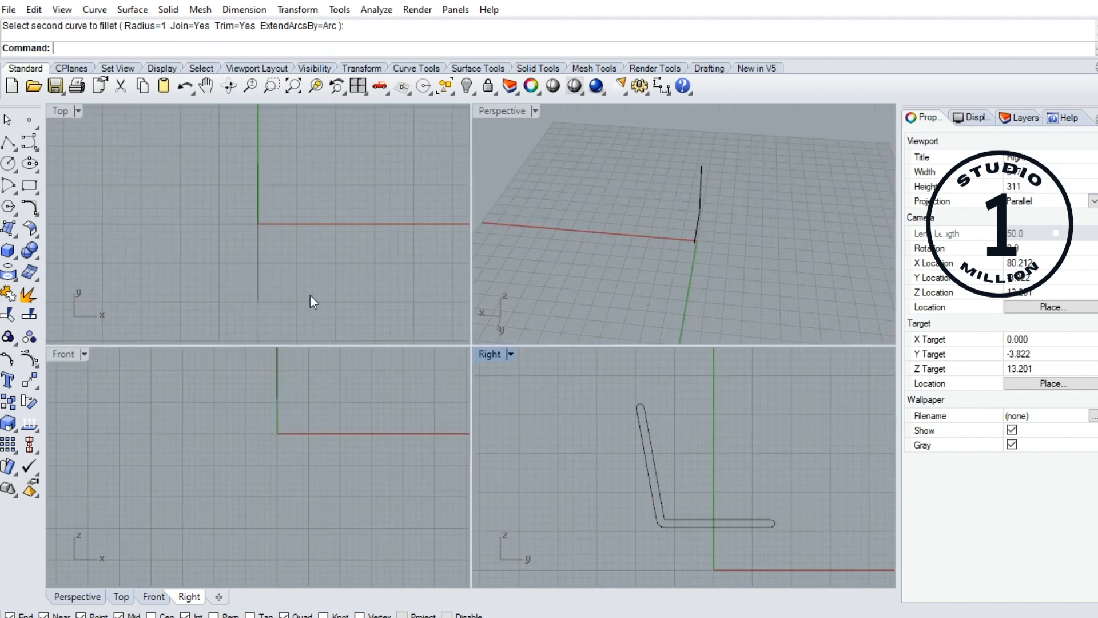
{"action": "left_click", "coordinate": [660, 492]}
{"action": "left_click", "coordinate": [606, 473]}
{"action": "left_click_drag", "start_coordinate": [593, 384], "coordinate": [819, 564]}
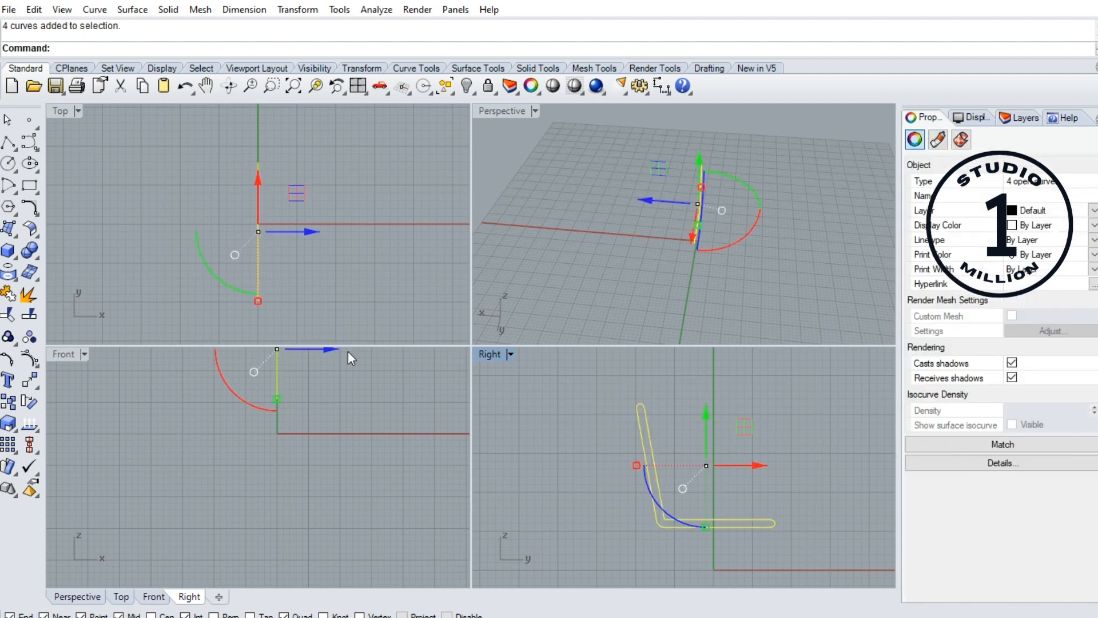
{"action": "left_click", "coordinate": [9, 296]}
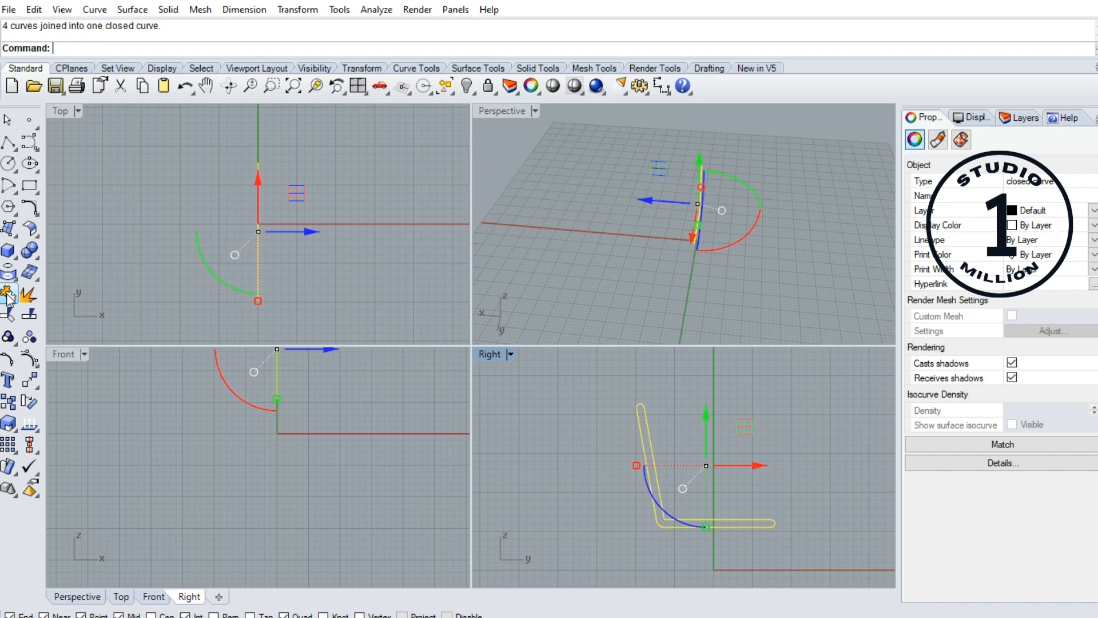
Extrude the closed profile as a solid to both sides with a distance of 5.
{"action": "left_click", "coordinate": [9, 258]}
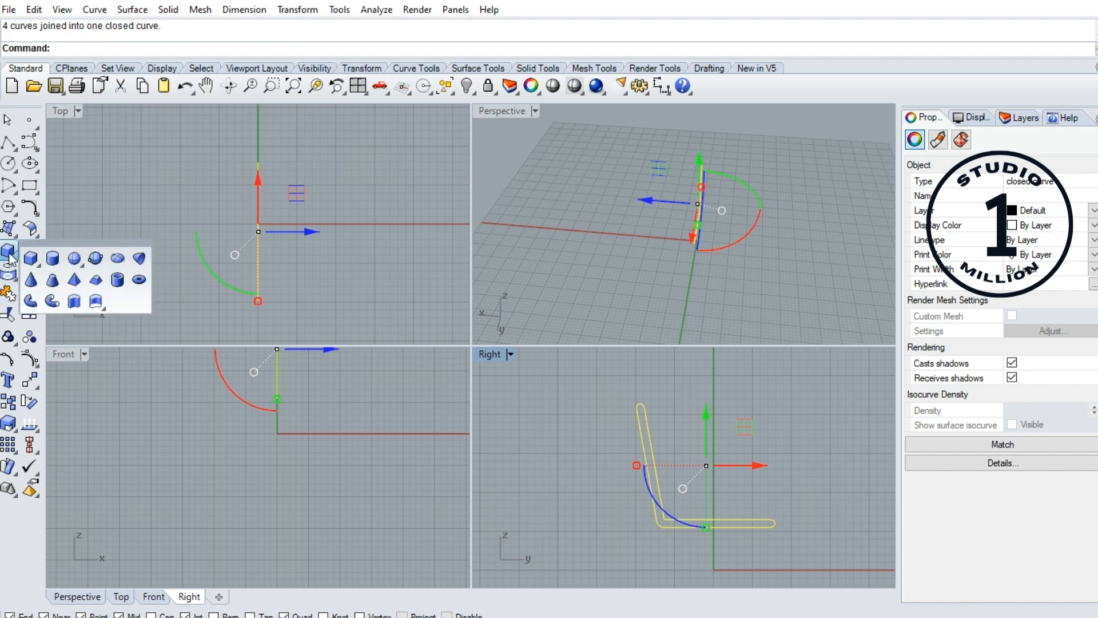
{"action": "left_click", "coordinate": [73, 302]}
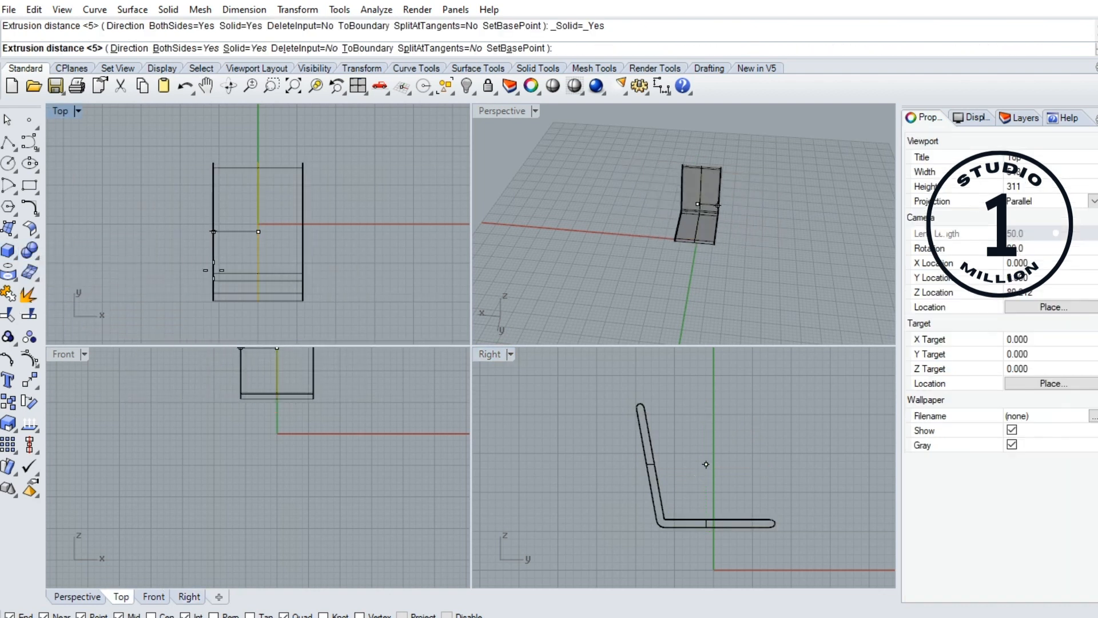
{"action": "type", "text": "5"}
{"action": "key", "text": "Return"}
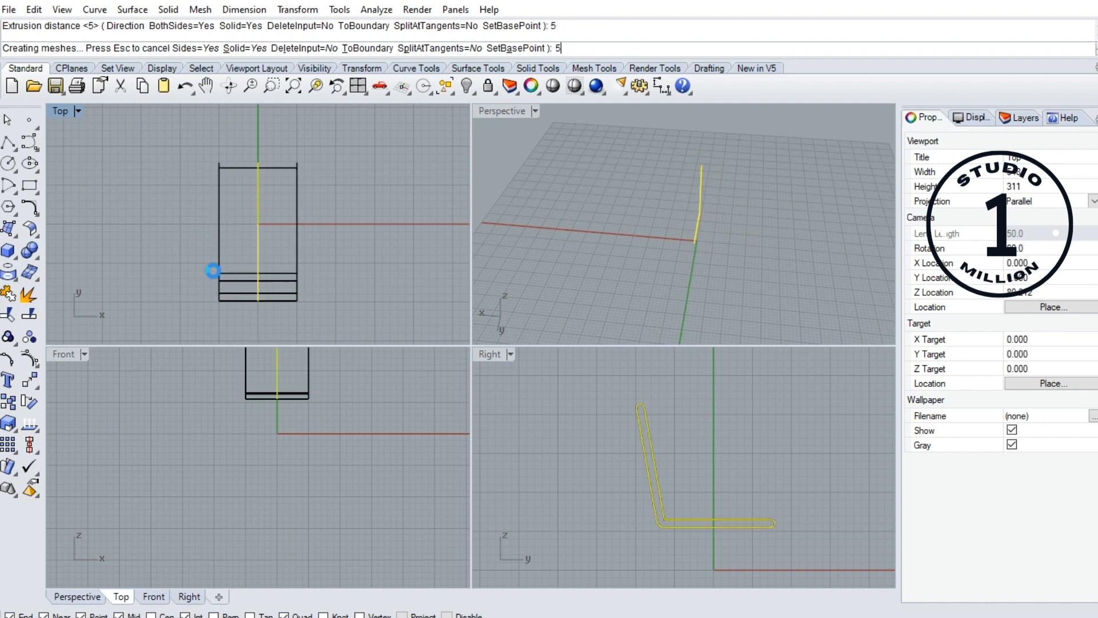
{"action": "left_click", "coordinate": [214, 273]}
{"action": "mouse_move", "coordinate": [679, 275]}
{"action": "right_mouse_down"}
{"action": "mouse_move", "coordinate": [755, 196]}
{"action": "mouse_move", "coordinate": [685, 267]}
{"action": "right_mouse_up"}
{"action": "left_click", "coordinate": [772, 176]}
Draw a slightly slanted polyline below the rear of the seat in the Right view as the first leg line.
{"action": "right_click_drag", "start_coordinate": [634, 383], "coordinate": [652, 448]}
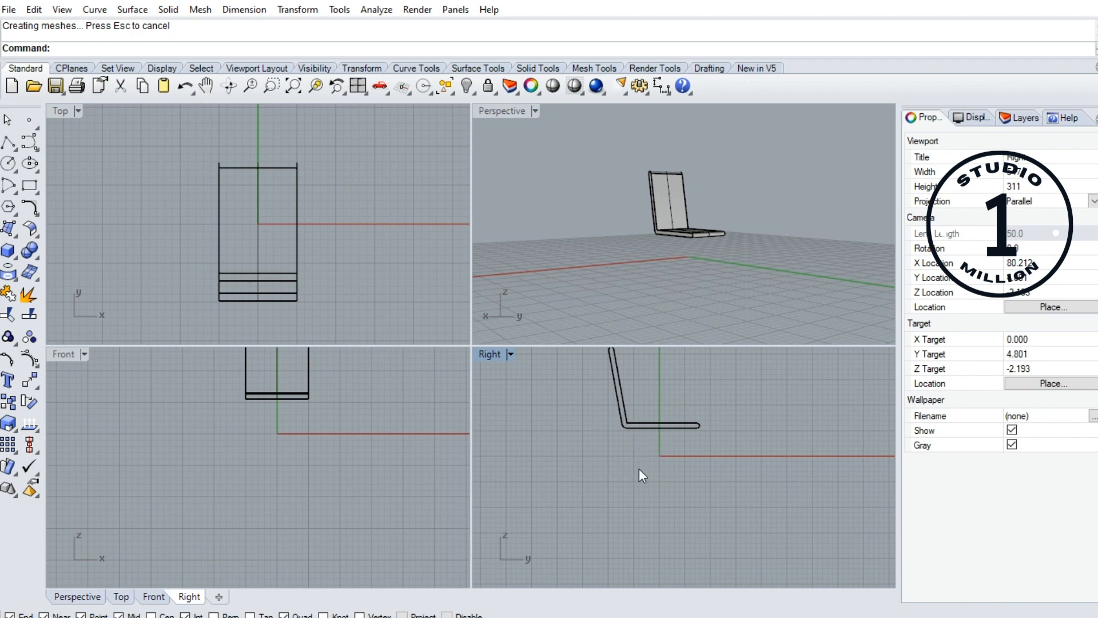
{"action": "left_click", "coordinate": [10, 143]}
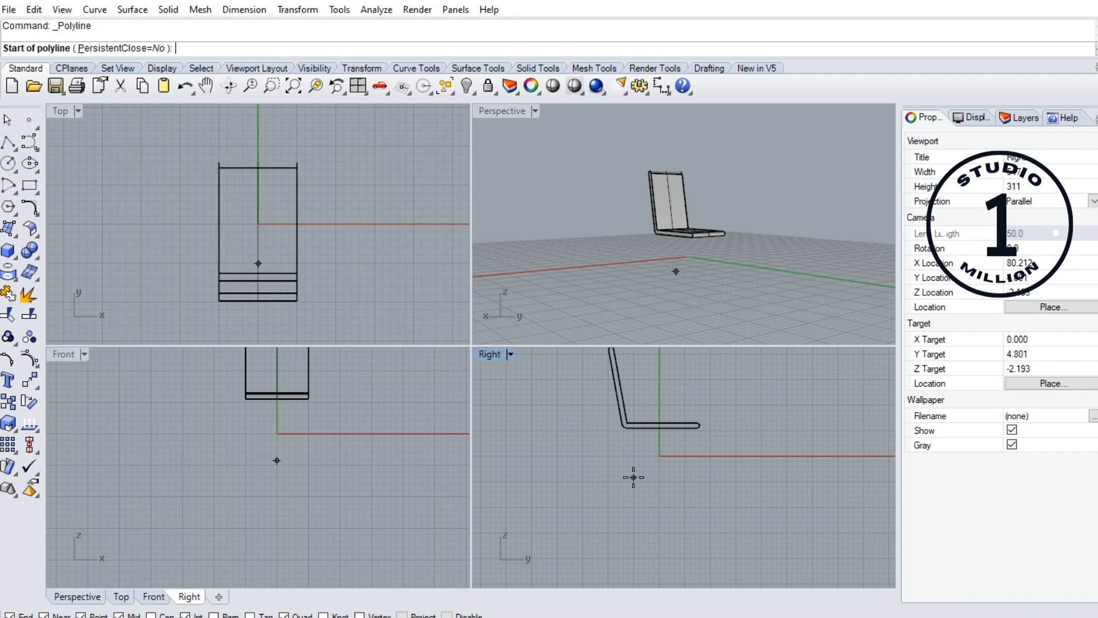
{"action": "scroll", "coordinate": [629, 484], "scroll_direction": "up", "scroll_amount": 4}
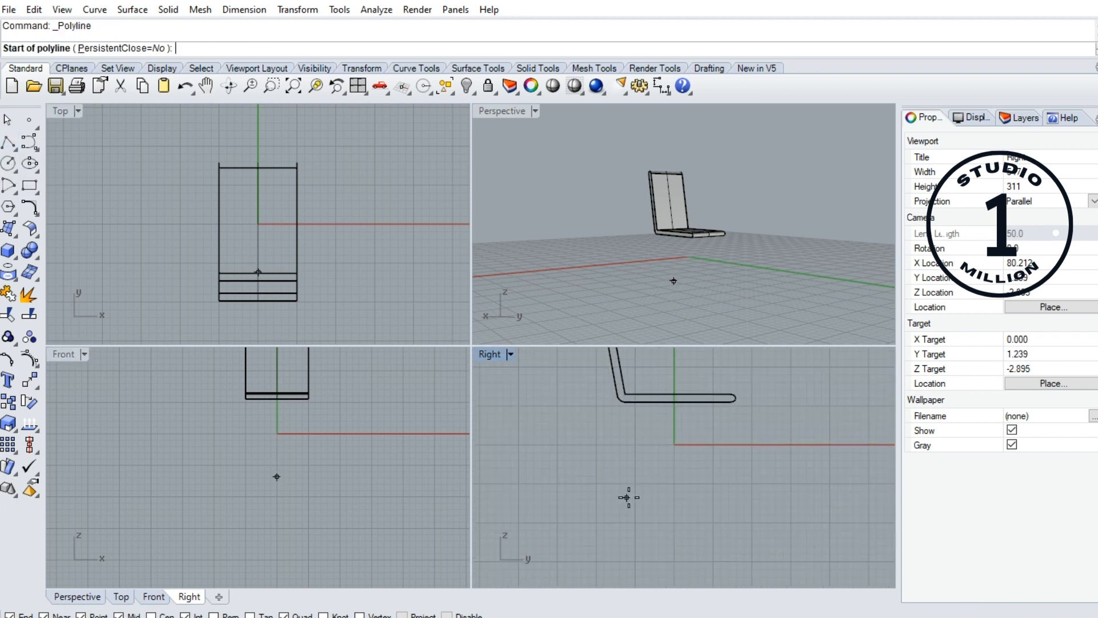
{"action": "left_click", "coordinate": [631, 493]}
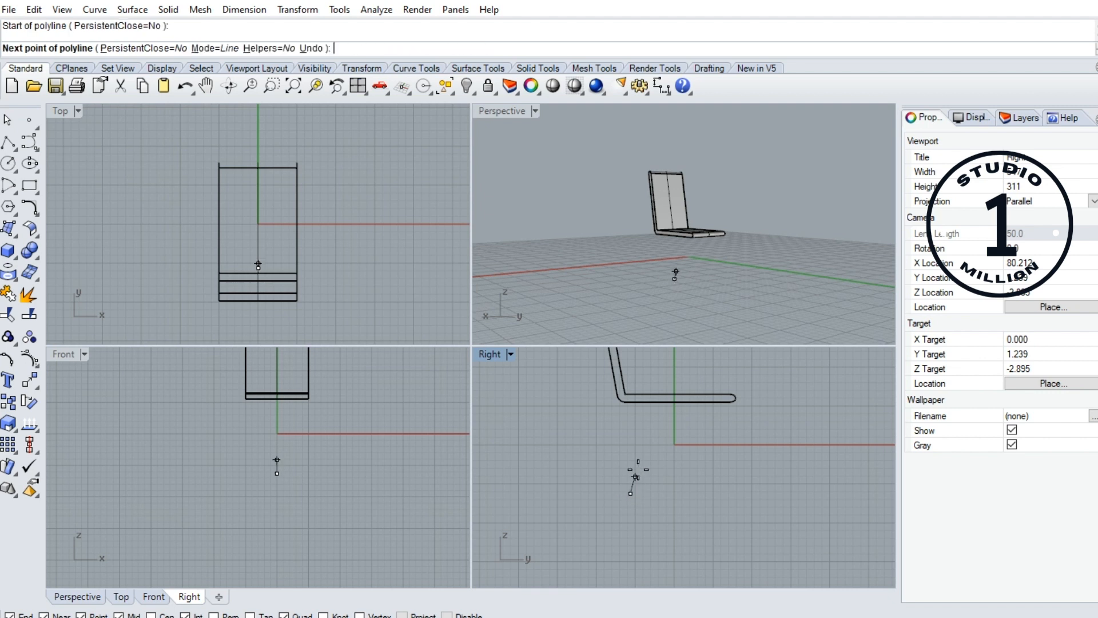
{"action": "scroll", "coordinate": [639, 403], "scroll_direction": "up", "scroll_amount": 3}
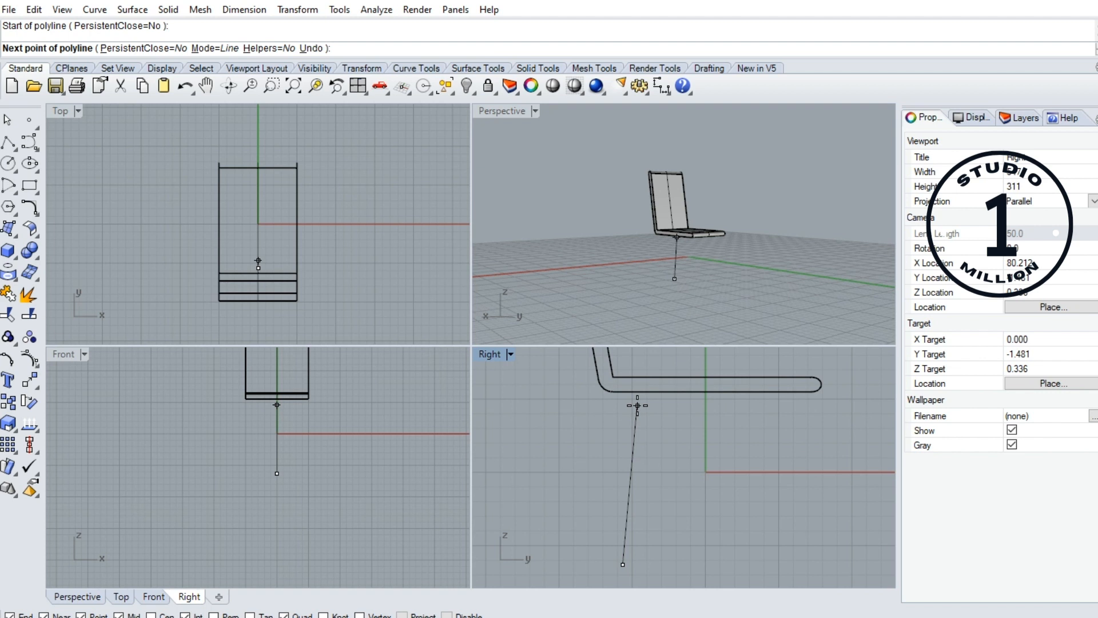
{"action": "left_click", "coordinate": [637, 406]}
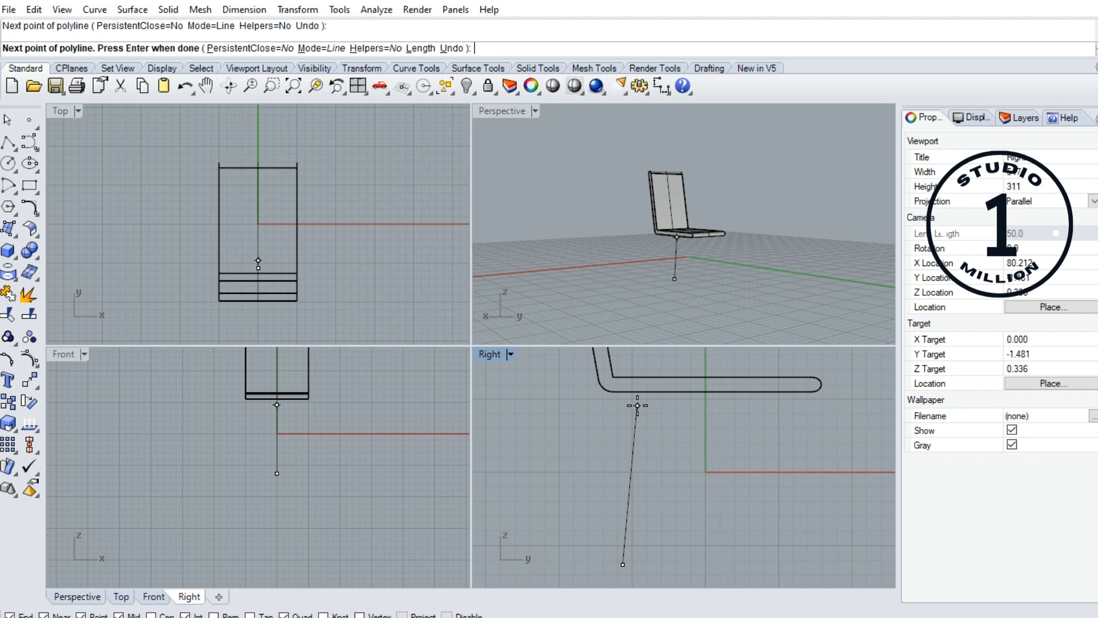
{"action": "key", "text": "Return"}
Mirror a copy of the slanted leg line across the vertical axis in the Right view.
{"action": "scroll", "coordinate": [641, 418], "scroll_direction": "down", "scroll_amount": 2}
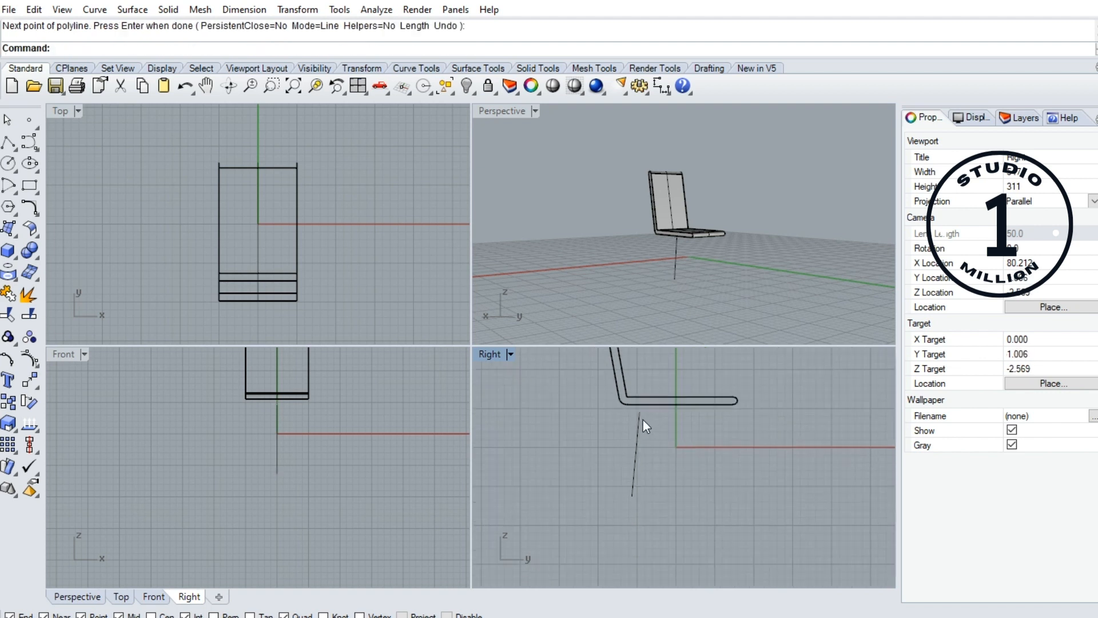
{"action": "left_click", "coordinate": [638, 455]}
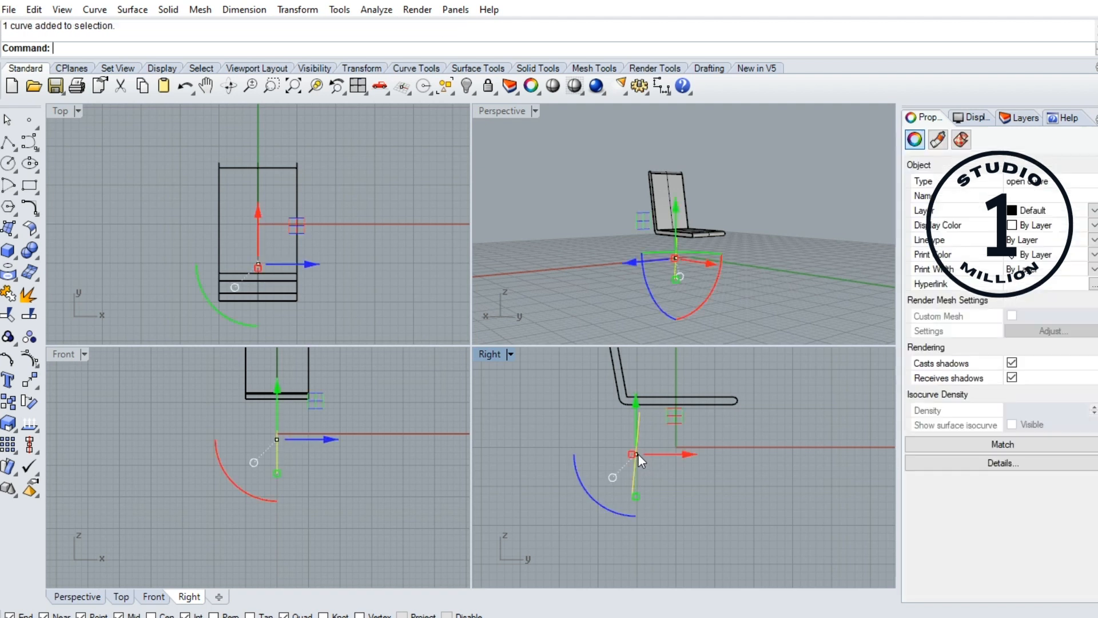
{"action": "left_click", "coordinate": [32, 381]}
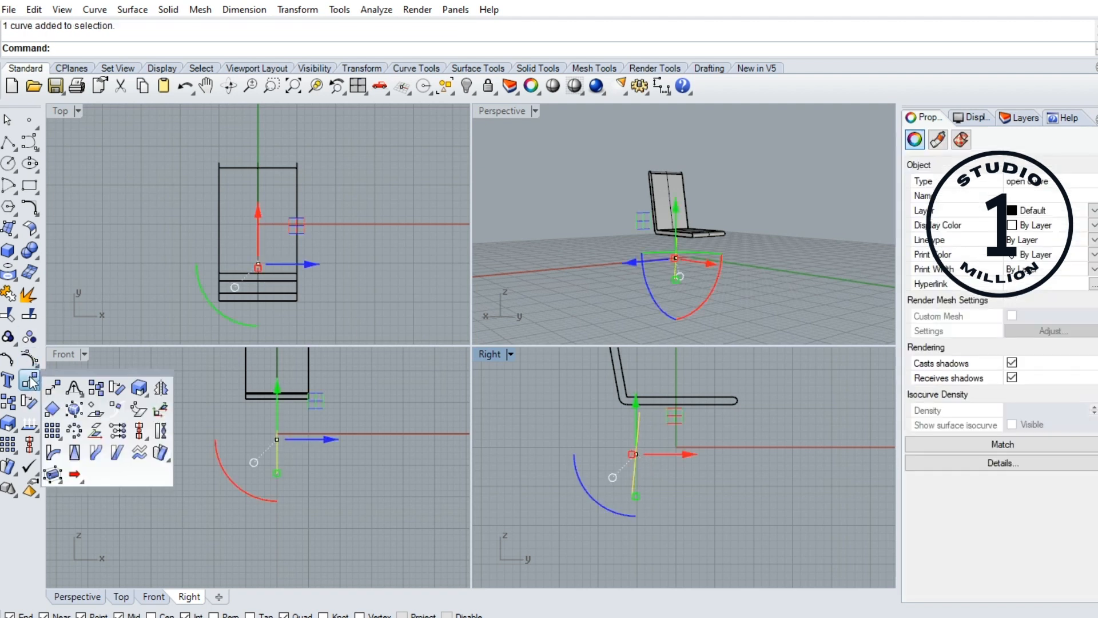
{"action": "left_click", "coordinate": [161, 388]}
{"action": "left_click", "coordinate": [677, 496]}
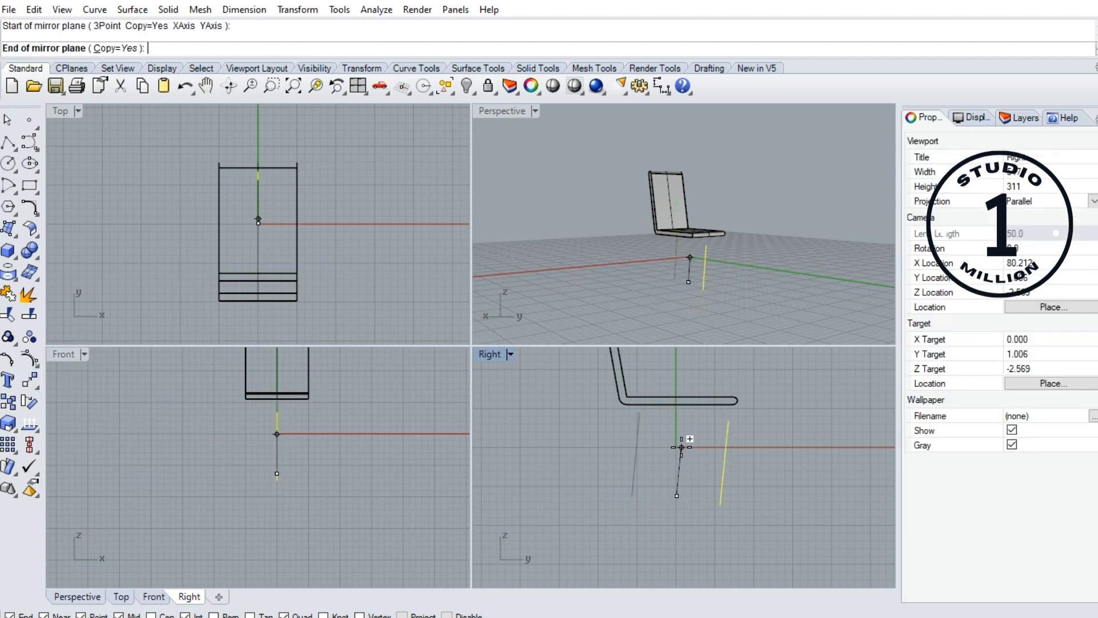
{"action": "left_click", "coordinate": [680, 393]}
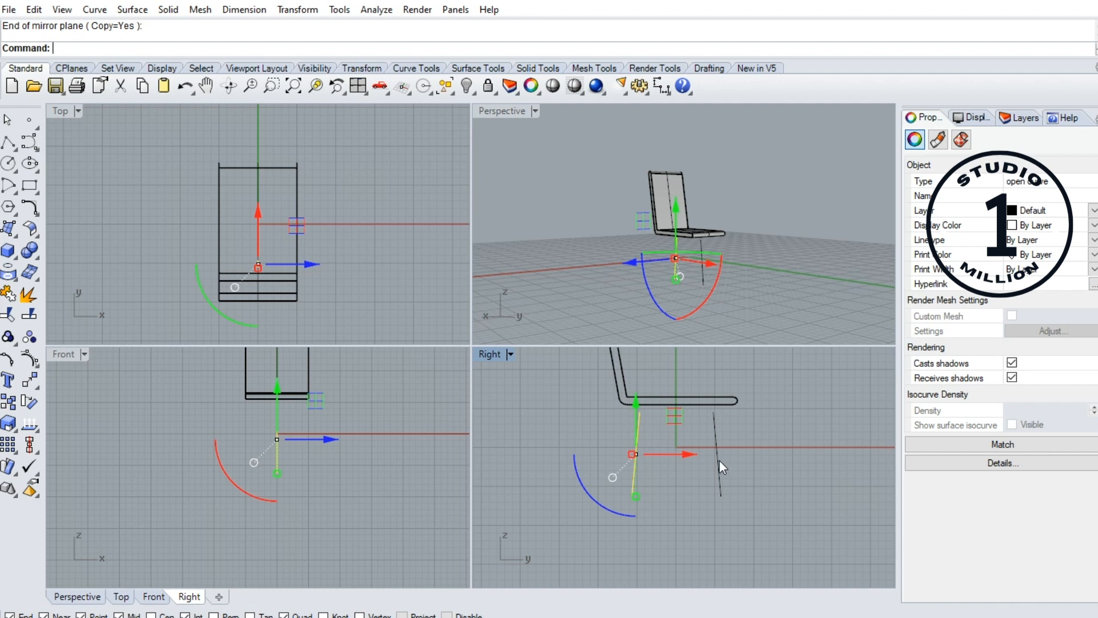
{"action": "left_click", "coordinate": [749, 430]}
Connect the upper ends of the two leg lines with a straight polyline under the seat.
{"action": "scroll", "coordinate": [653, 427], "scroll_direction": "up", "scroll_amount": 4}
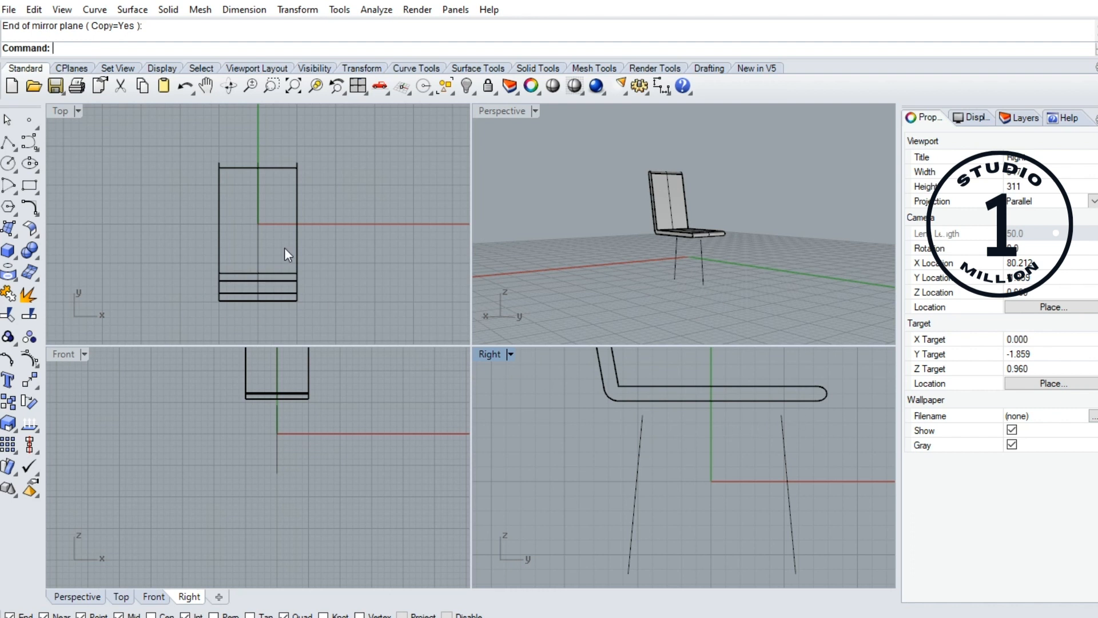
{"action": "left_click", "coordinate": [8, 141]}
{"action": "left_click", "coordinate": [642, 425]}
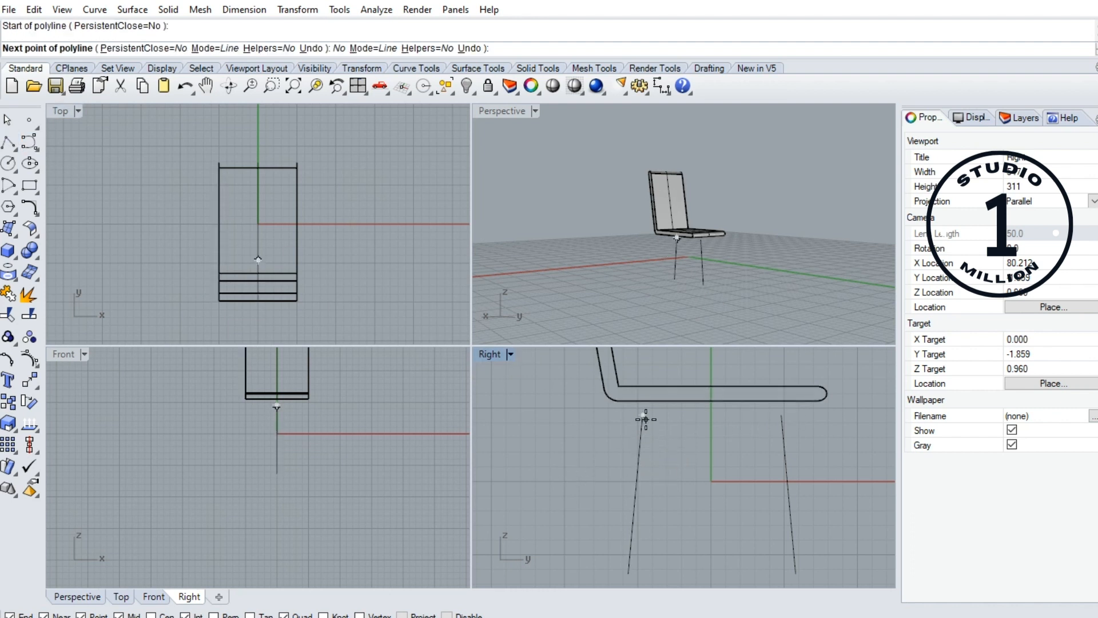
{"action": "left_click", "coordinate": [776, 415]}
{"action": "key", "text": "Return"}
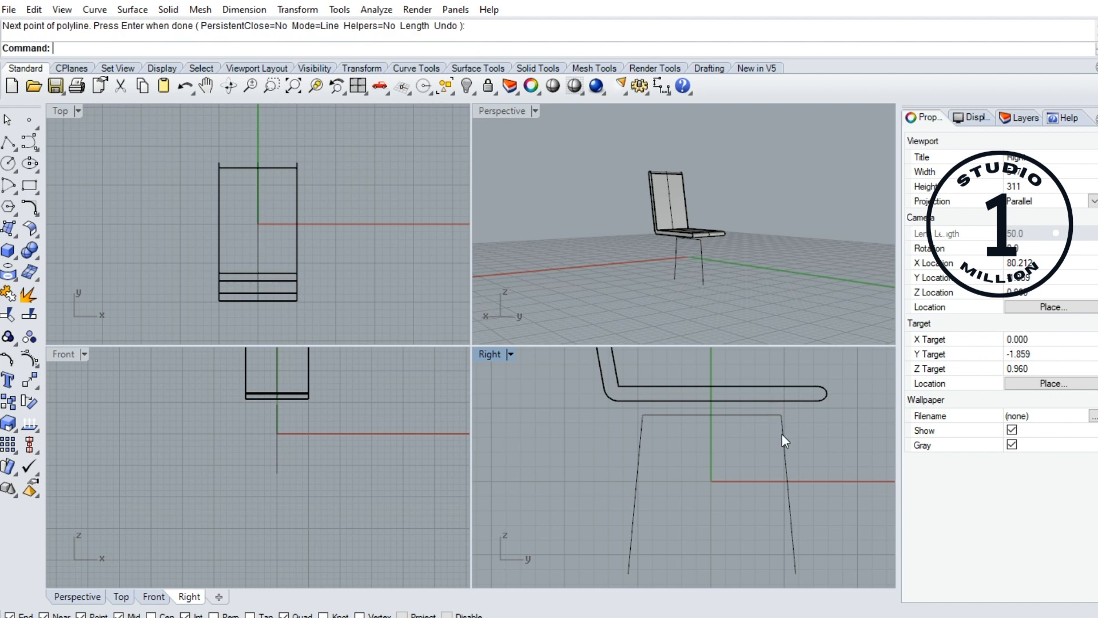
Fillet the rear upper corner of the leg outline with radius 1, keeping Join and Trim set to Yes.
{"action": "scroll", "coordinate": [667, 415], "scroll_direction": "up", "scroll_amount": 2}
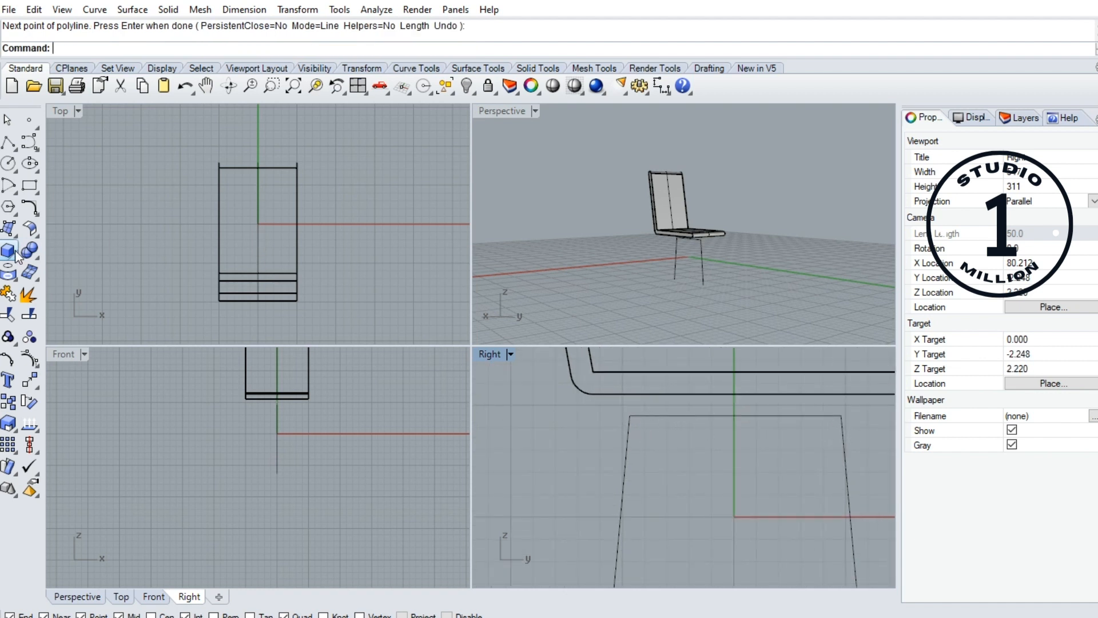
{"action": "left_click", "coordinate": [31, 211]}
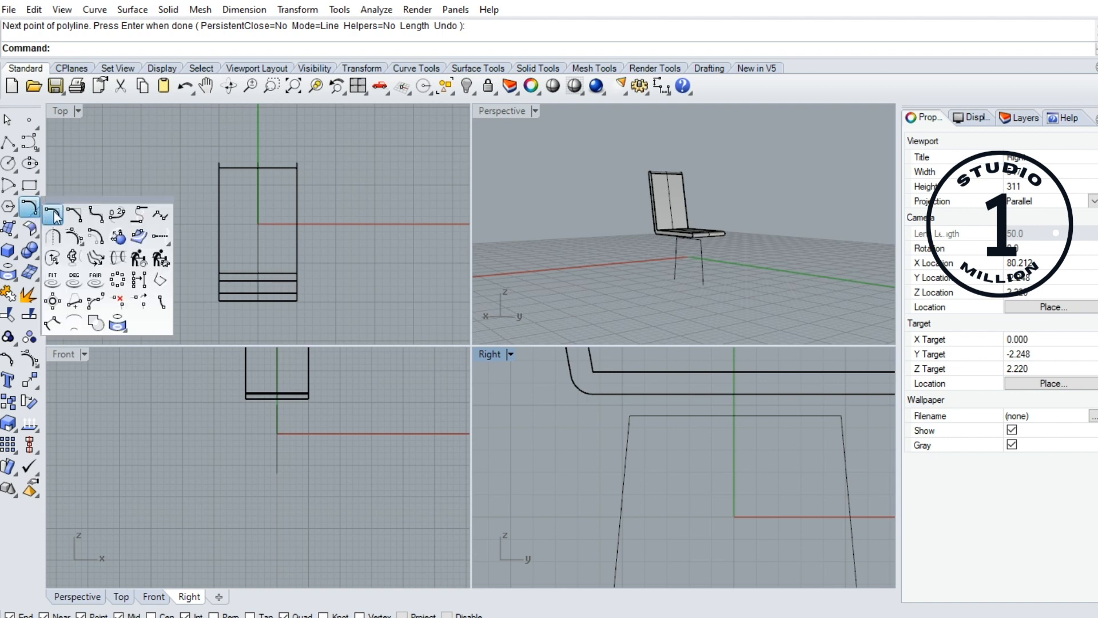
{"action": "left_click", "coordinate": [53, 215]}
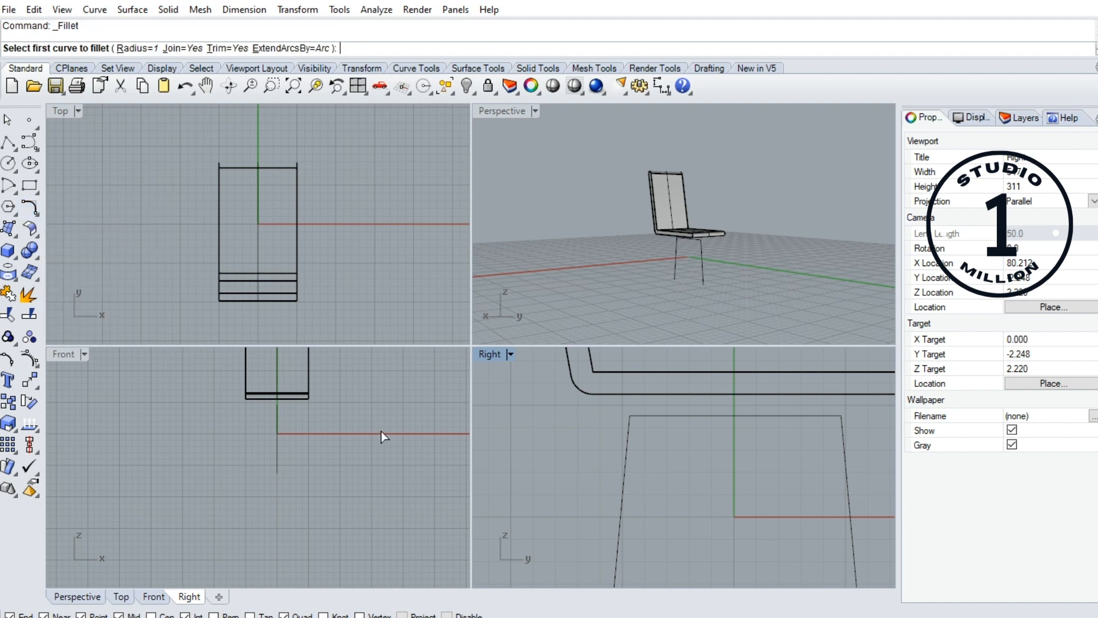
{"action": "left_click", "coordinate": [627, 424]}
{"action": "left_click", "coordinate": [650, 415]}
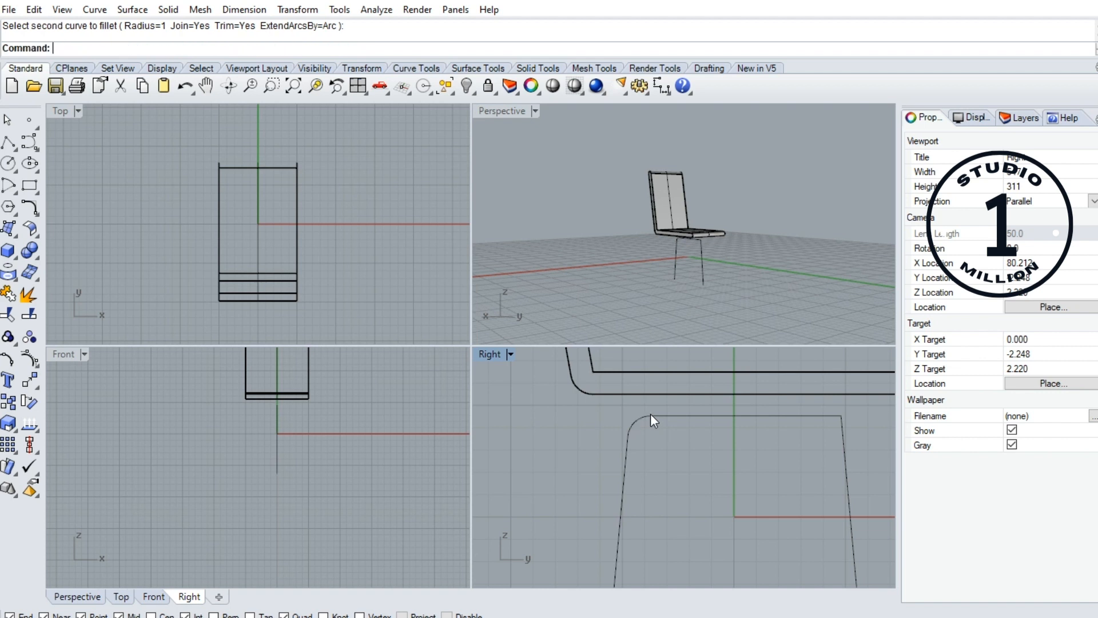
Fillet the front upper corner of the leg outline with the same radius of 1.
{"action": "left_click", "coordinate": [819, 414]}
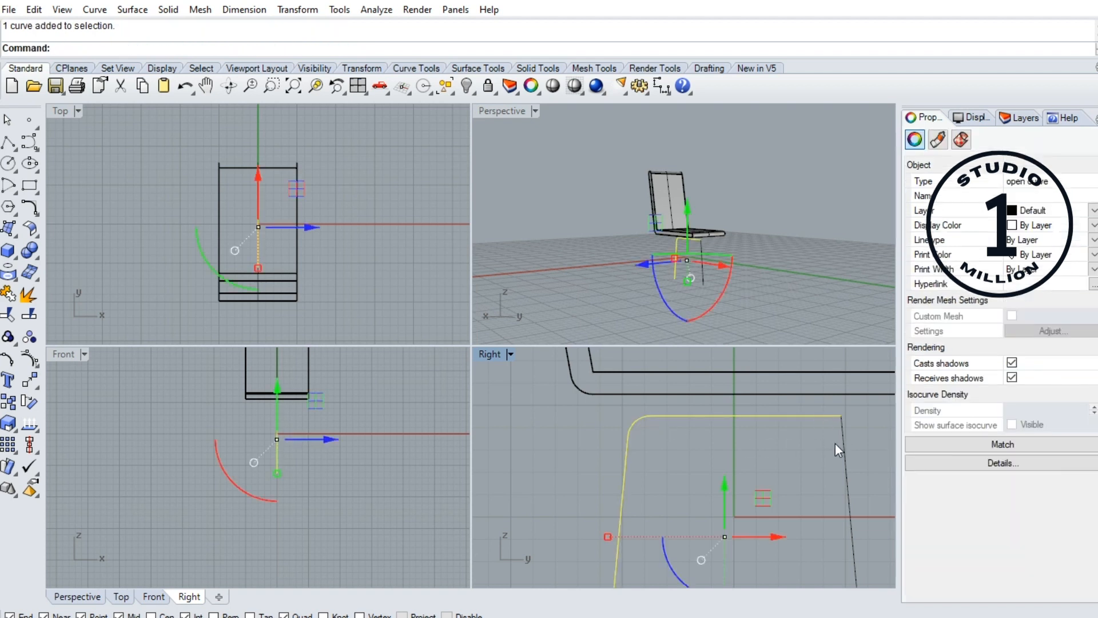
{"action": "right_click", "coordinate": [821, 447]}
{"action": "left_click", "coordinate": [824, 414]}
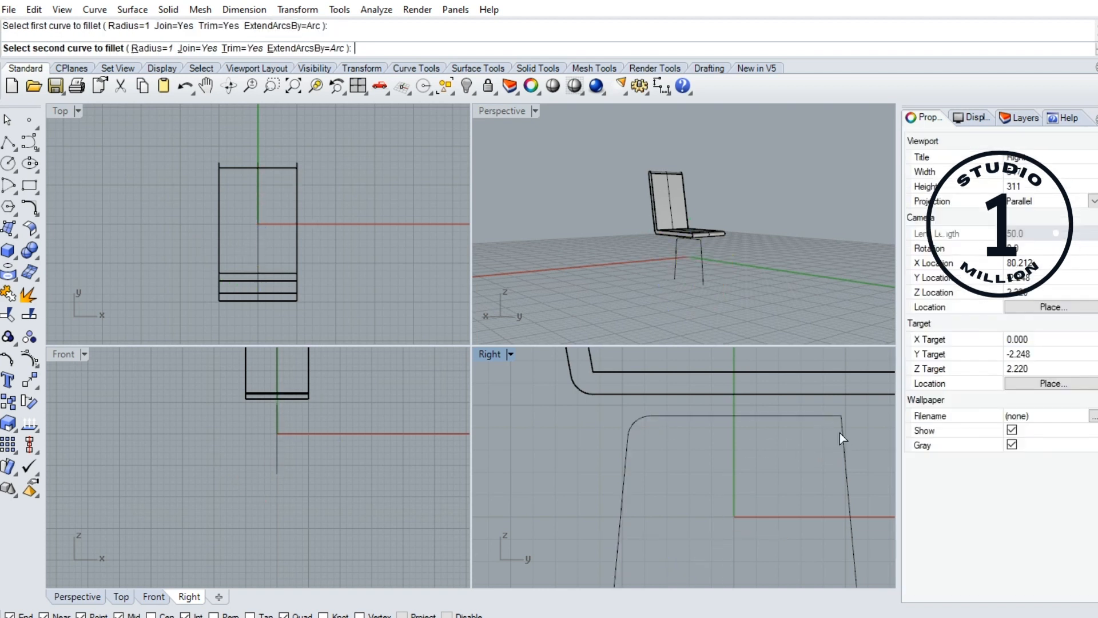
{"action": "left_click", "coordinate": [841, 432]}
{"action": "scroll", "coordinate": [799, 451], "scroll_direction": "down", "scroll_amount": 3}
{"action": "left_click", "coordinate": [765, 433]}
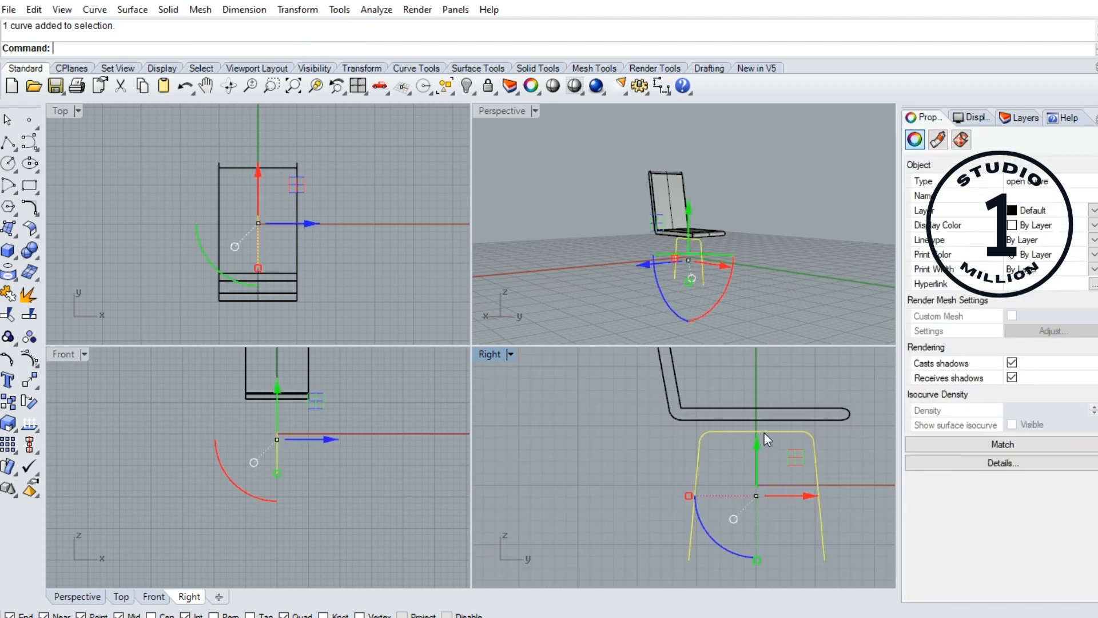
{"action": "left_click", "coordinate": [659, 454]}
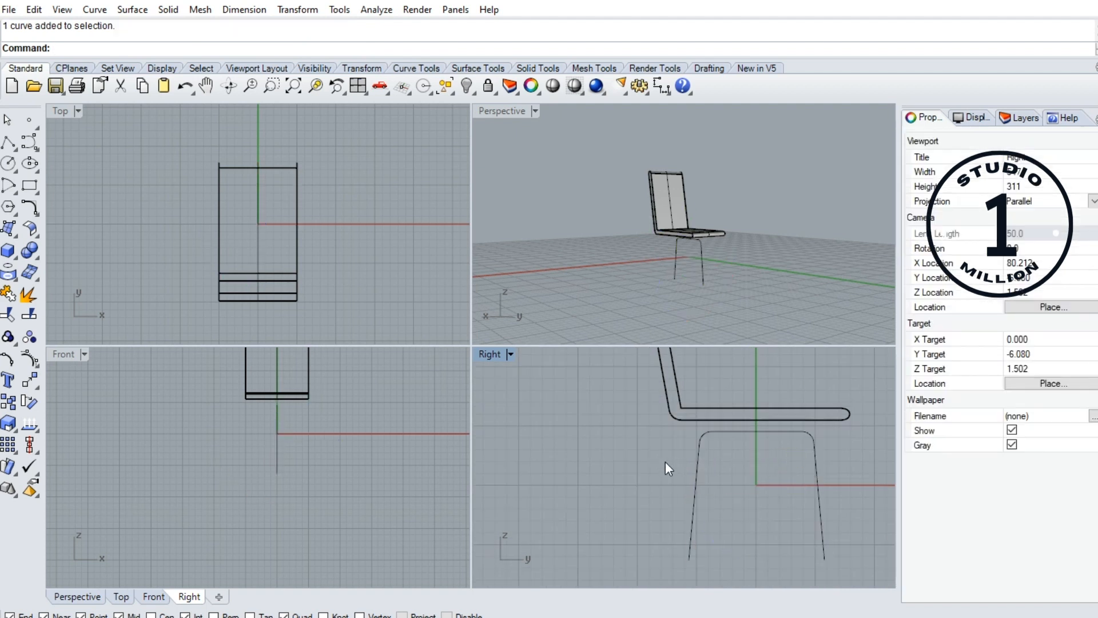
Create a round-capped pipe around the joined leg curve with start and end radius 0.5.
{"action": "right_click_drag", "start_coordinate": [717, 489], "coordinate": [690, 449]}
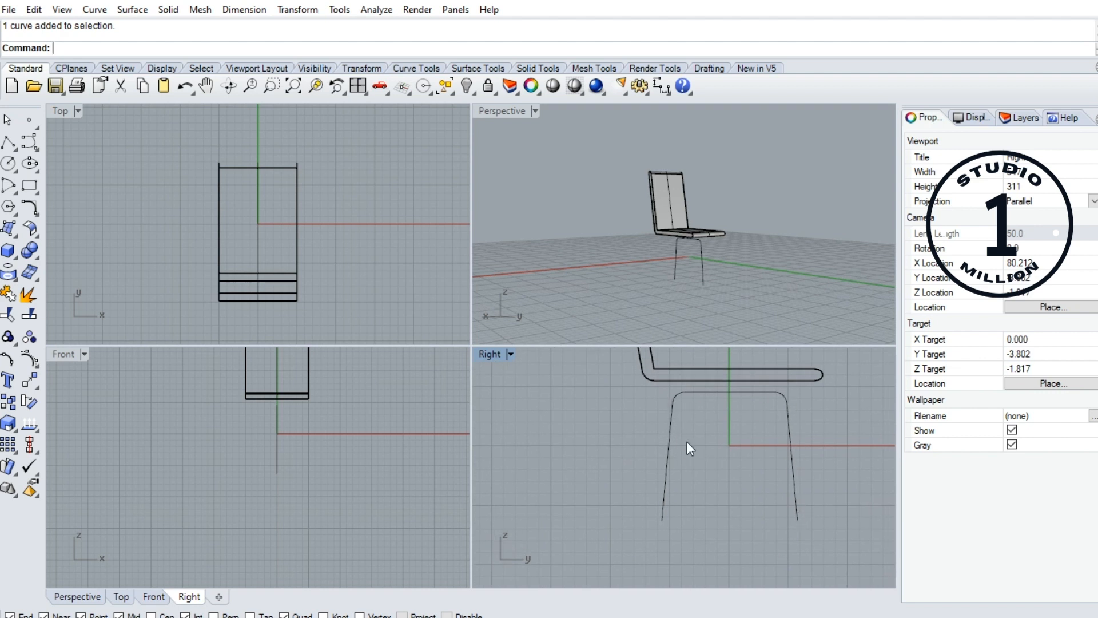
{"action": "left_click", "coordinate": [12, 251]}
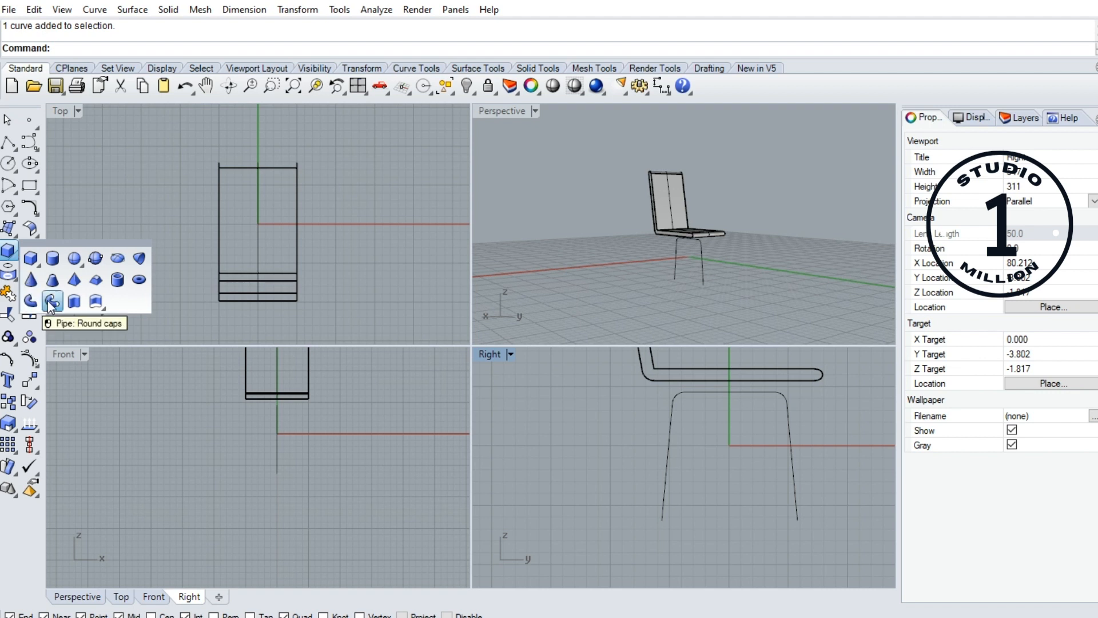
{"action": "left_click", "coordinate": [51, 302]}
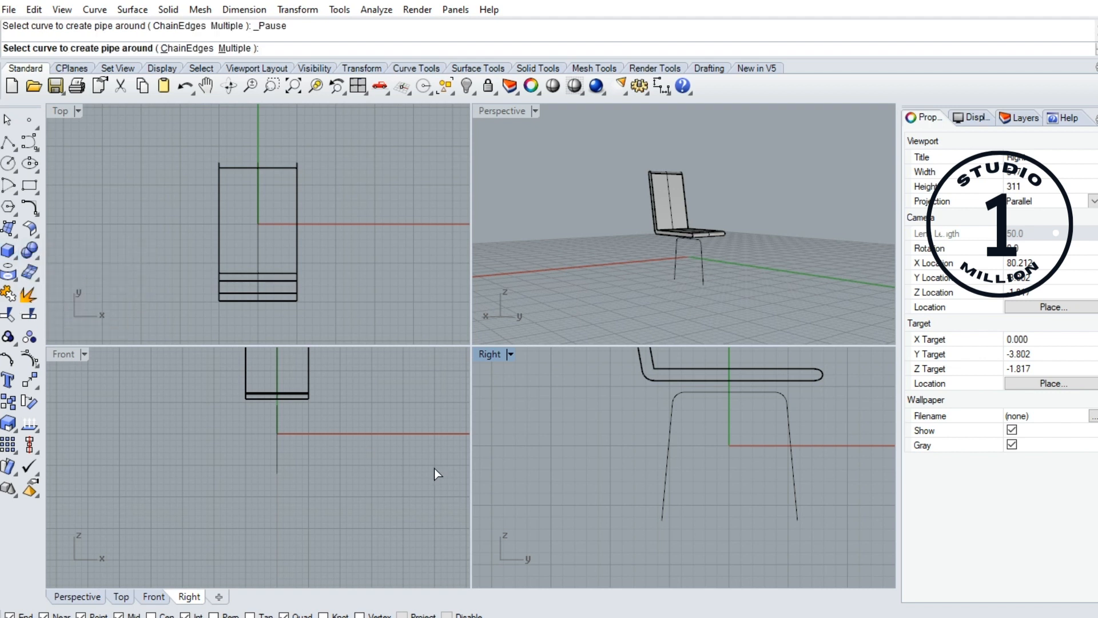
{"action": "left_click", "coordinate": [665, 504]}
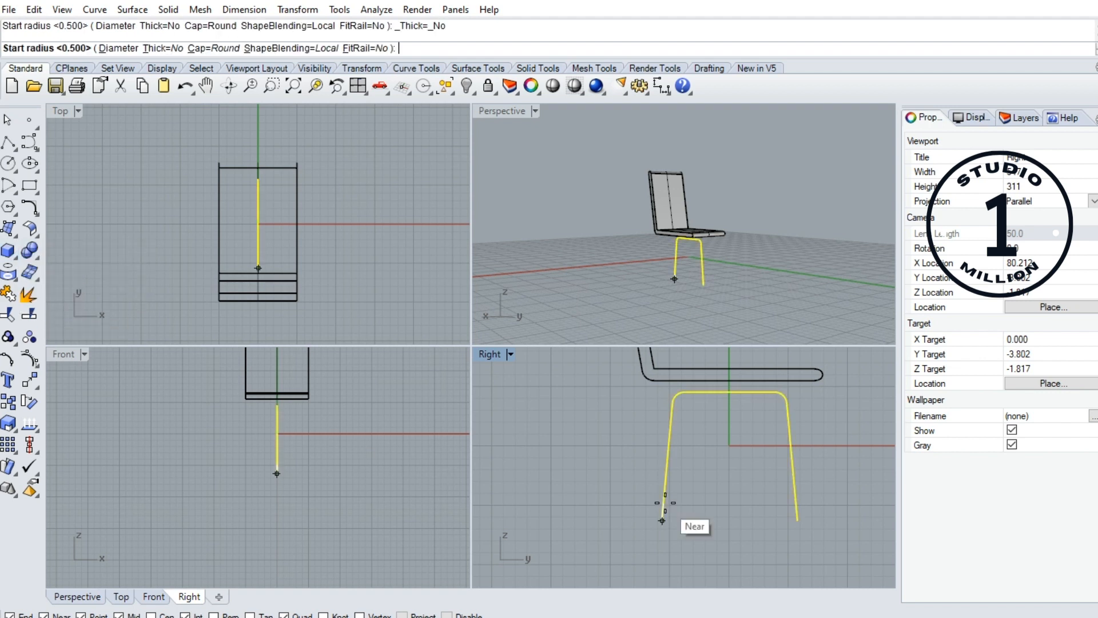
{"action": "type", "text": ".5"}
{"action": "key", "text": "Return"}
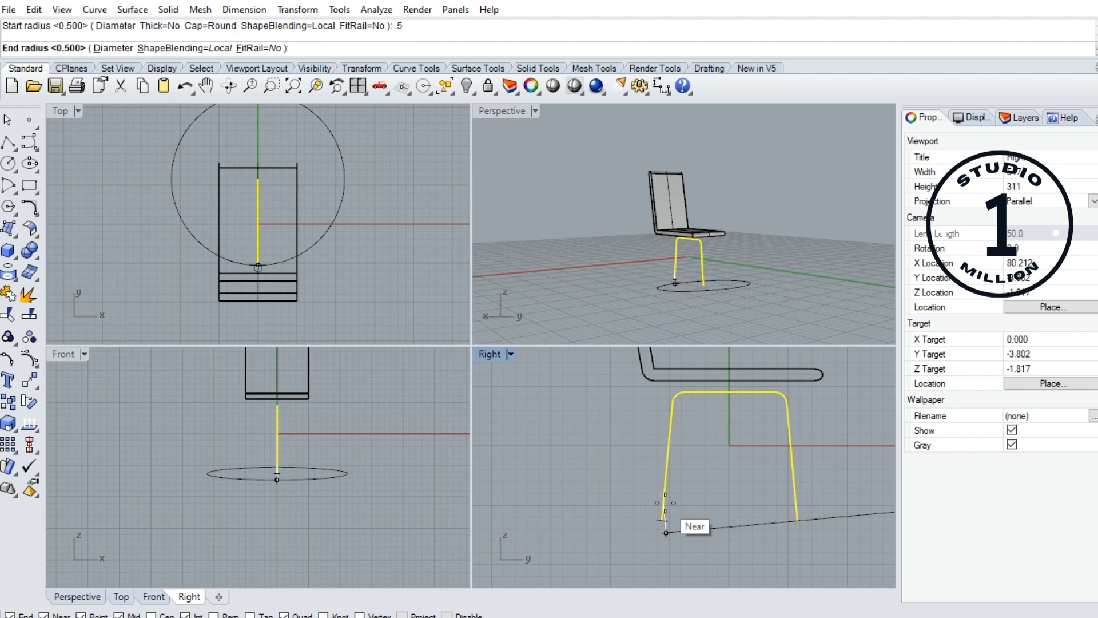
{"action": "key", "text": "Return"}
{"action": "key", "text": "Return"}
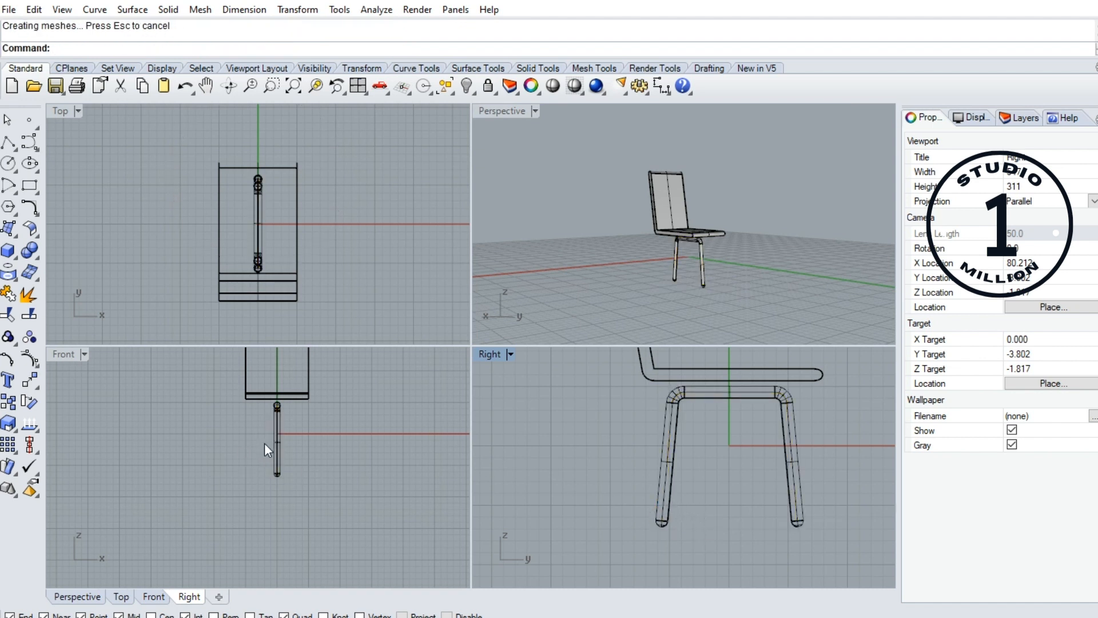
Move the piped leg frame toward one side of the seat in the Front view and raise it against the seat's underside.
{"action": "scroll", "coordinate": [277, 445], "scroll_direction": "up", "scroll_amount": 2}
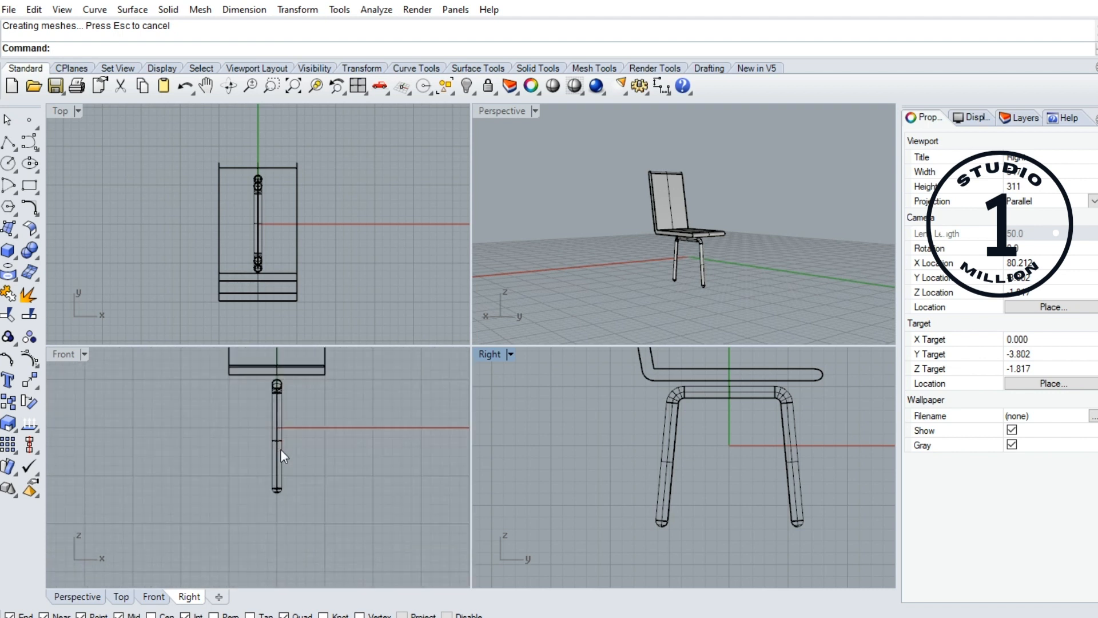
{"action": "left_click", "coordinate": [280, 451]}
{"action": "left_click_drag", "start_coordinate": [324, 437], "coordinate": [297, 441]}
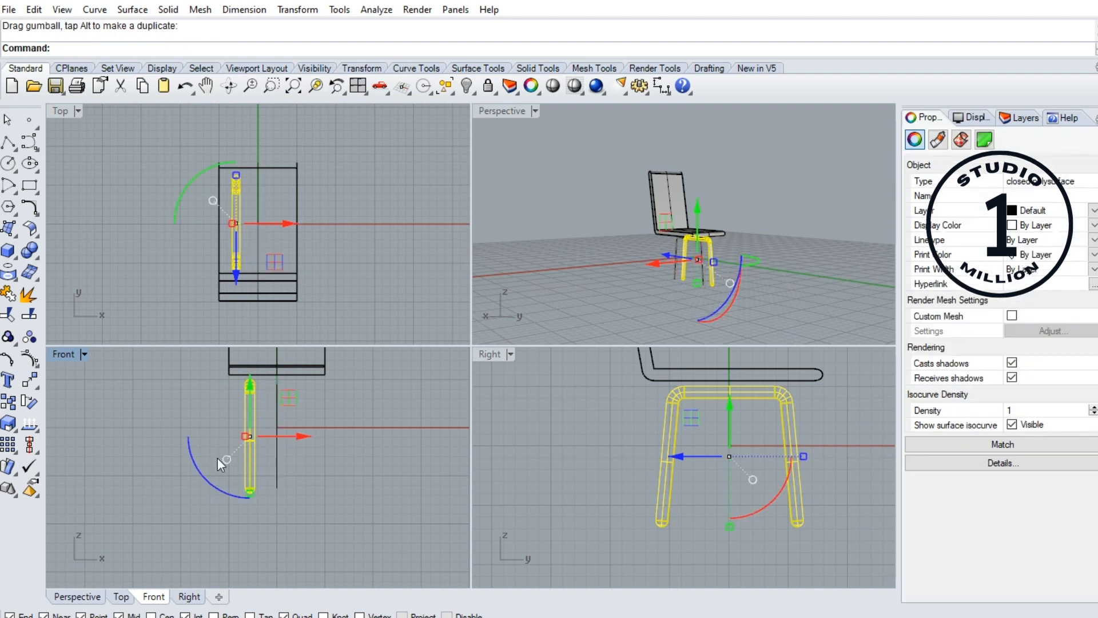
{"action": "scroll", "coordinate": [249, 392], "scroll_direction": "up", "scroll_amount": 5}
{"action": "left_click_drag", "start_coordinate": [255, 461], "coordinate": [258, 449]}
Rotate the leg frame slightly in the Front view so its feet splay outward.
{"action": "scroll", "coordinate": [269, 482], "scroll_direction": "down", "scroll_amount": 3}
{"action": "scroll", "coordinate": [269, 482], "scroll_direction": "down", "scroll_amount": 1}
{"action": "left_click_drag", "start_coordinate": [218, 534], "coordinate": [209, 537]}
{"action": "left_click", "coordinate": [209, 537]}
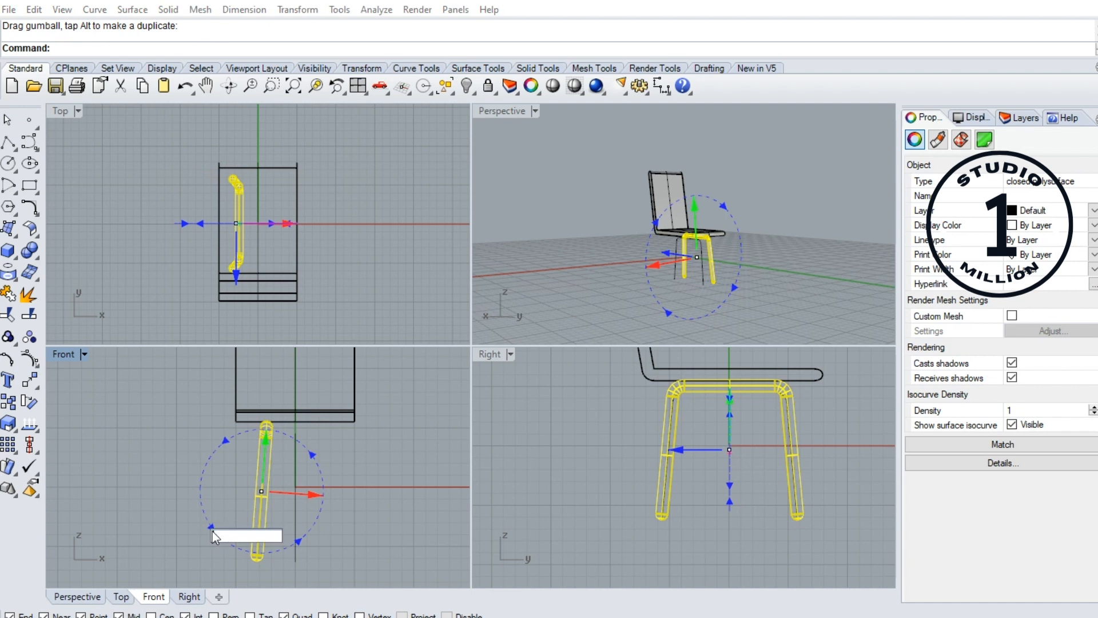
{"action": "left_click", "coordinate": [215, 500]}
Shift the tilted leg frame slightly further outward toward the seat's side edge.
{"action": "left_click", "coordinate": [262, 476]}
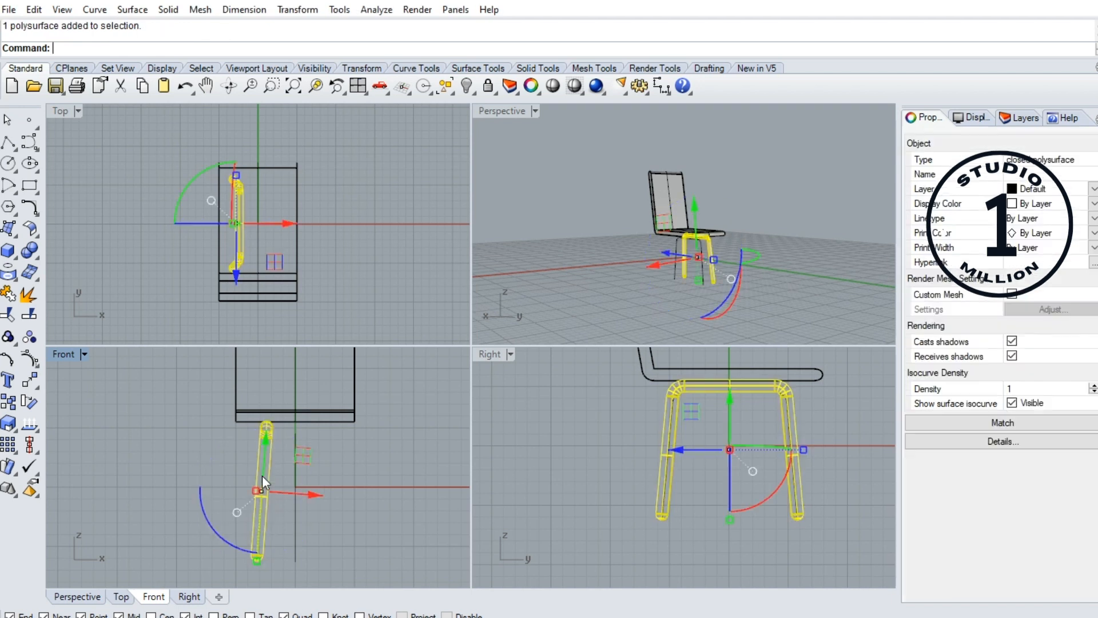
{"action": "left_click_drag", "start_coordinate": [304, 456], "coordinate": [293, 455]}
{"action": "left_click", "coordinate": [495, 448]}
Mirror a copy of the tilted leg frame in the Front view about a vertical plane through the origin (0).
{"action": "scroll", "coordinate": [248, 452], "scroll_direction": "down", "scroll_amount": 3}
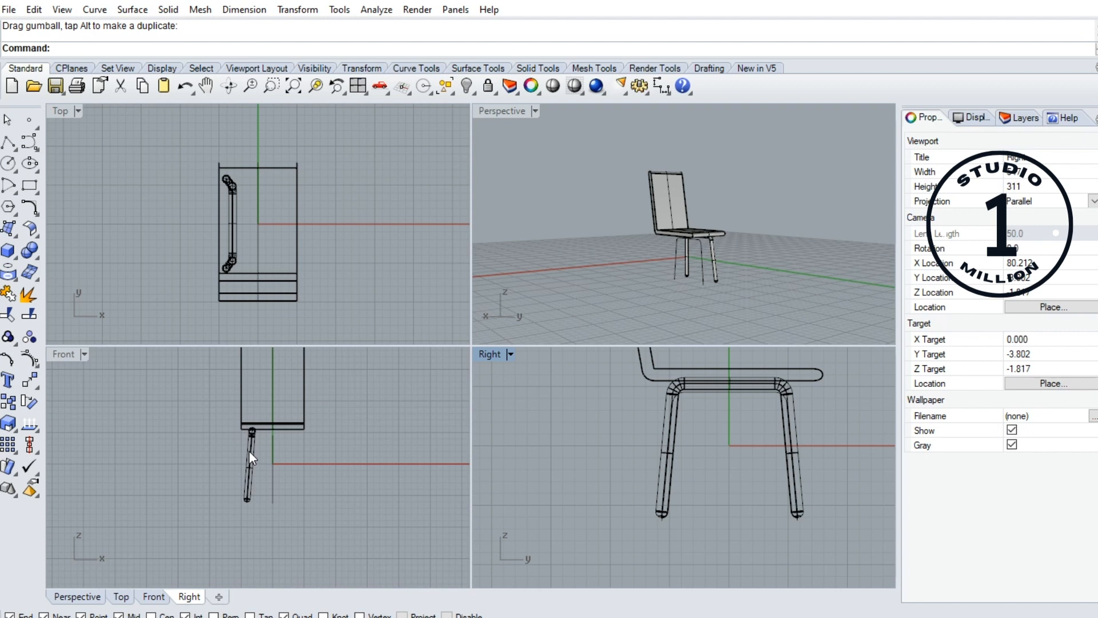
{"action": "left_click", "coordinate": [249, 451]}
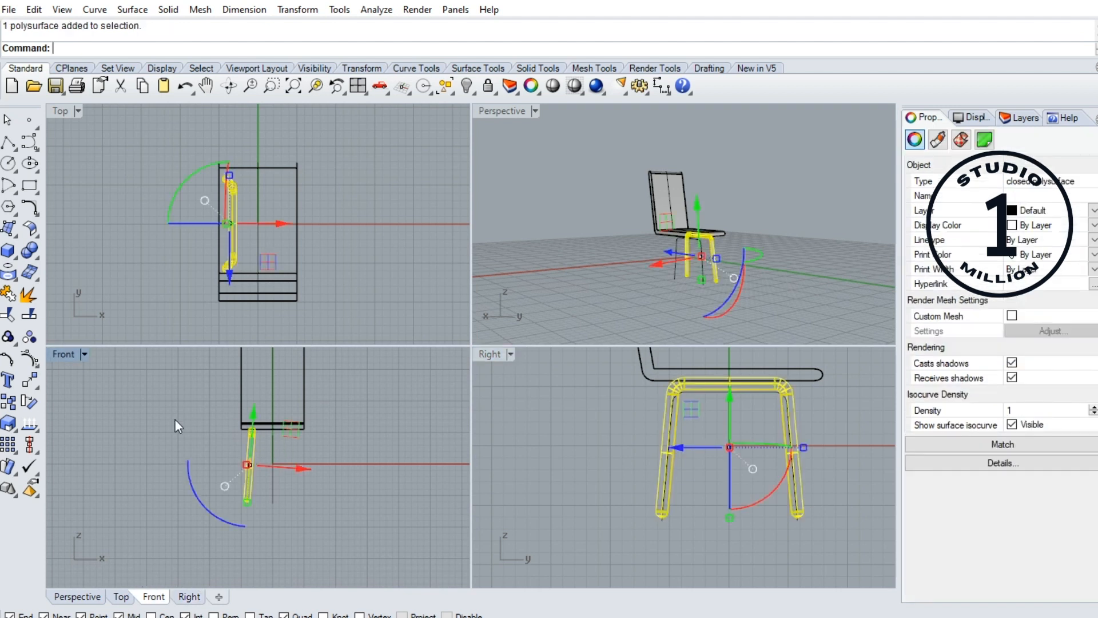
{"action": "left_click", "coordinate": [30, 380]}
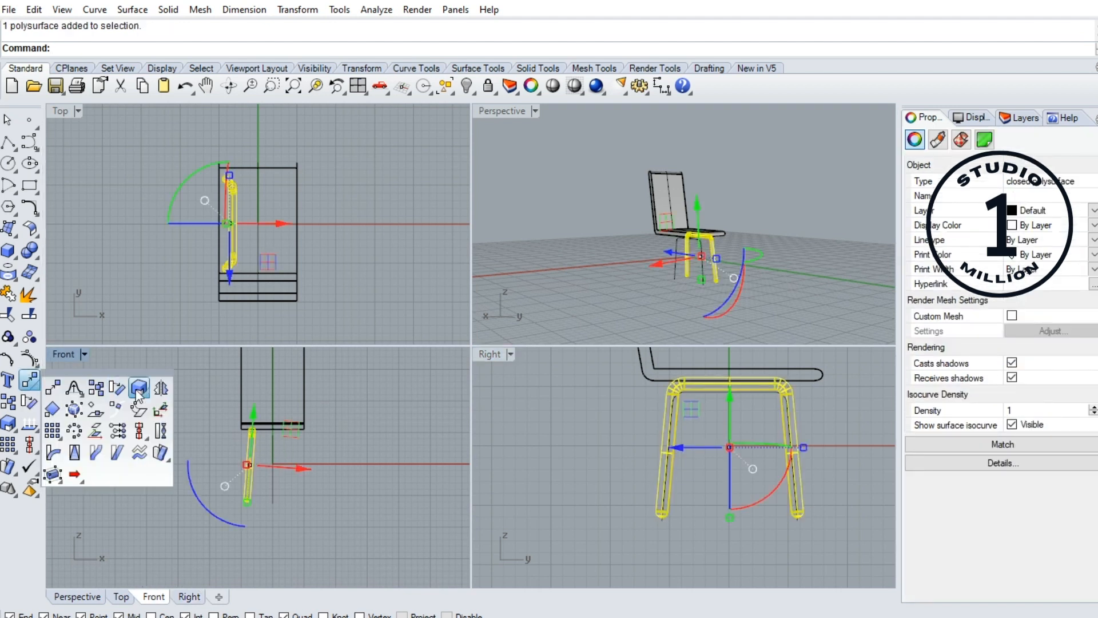
{"action": "left_click", "coordinate": [125, 392]}
{"action": "type", "text": "0"}
{"action": "key", "text": "Return"}
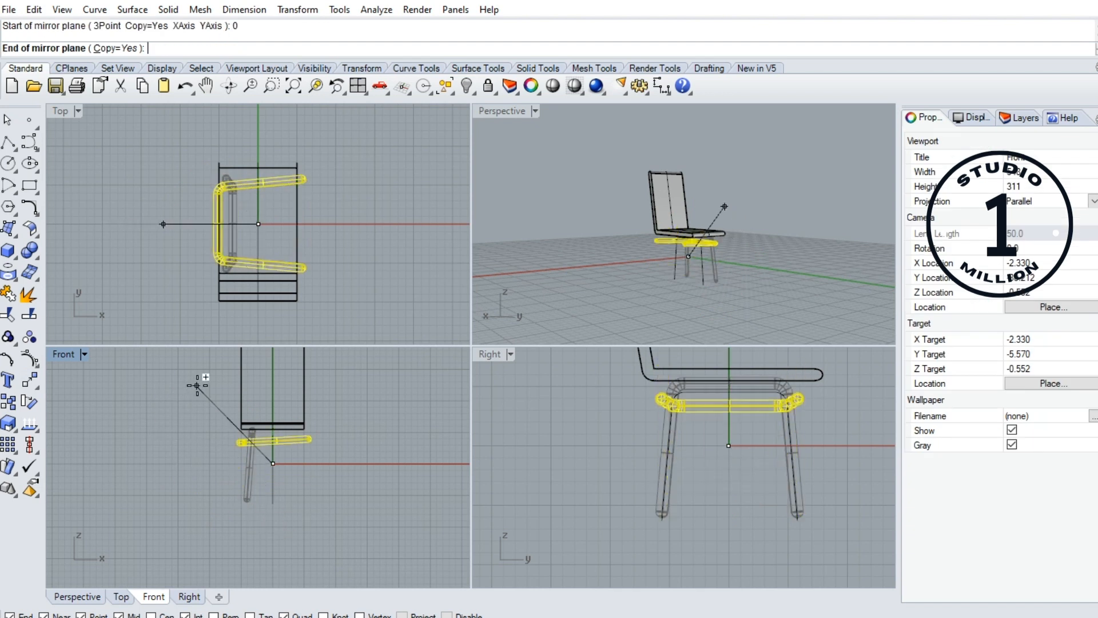
{"action": "left_click", "coordinate": [271, 530]}
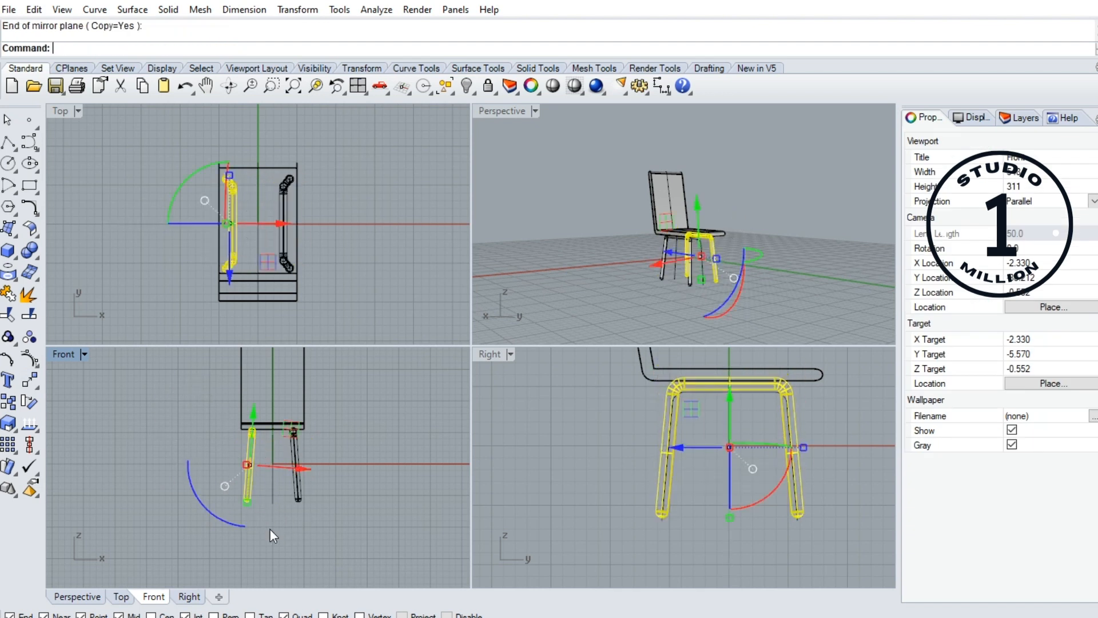
Maximize the Perspective view, shade the model, and orbit to inspect the chair with both leg frames.
{"action": "left_click", "coordinate": [566, 252]}
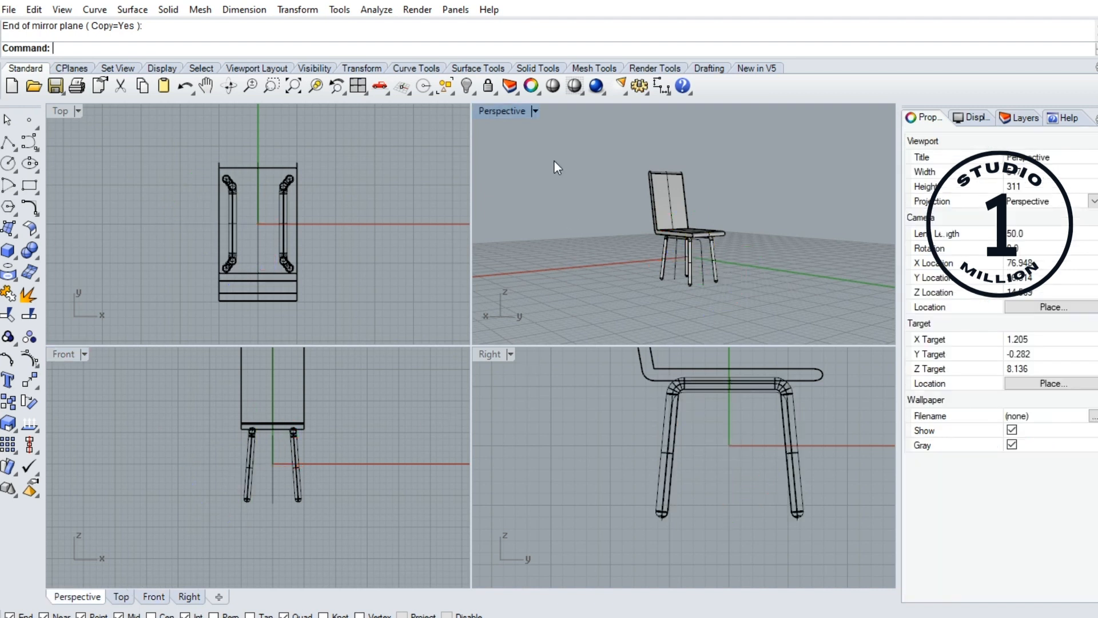
{"action": "double_click", "coordinate": [504, 113]}
{"action": "mouse_move", "coordinate": [485, 155]}
{"action": "right_mouse_down"}
{"action": "mouse_move", "coordinate": [441, 235]}
{"action": "mouse_move", "coordinate": [376, 267]}
{"action": "mouse_move", "coordinate": [363, 204]}
{"action": "right_mouse_up"}
{"action": "left_click", "coordinate": [552, 85]}
{"action": "right_click_drag", "start_coordinate": [570, 196], "coordinate": [372, 392]}
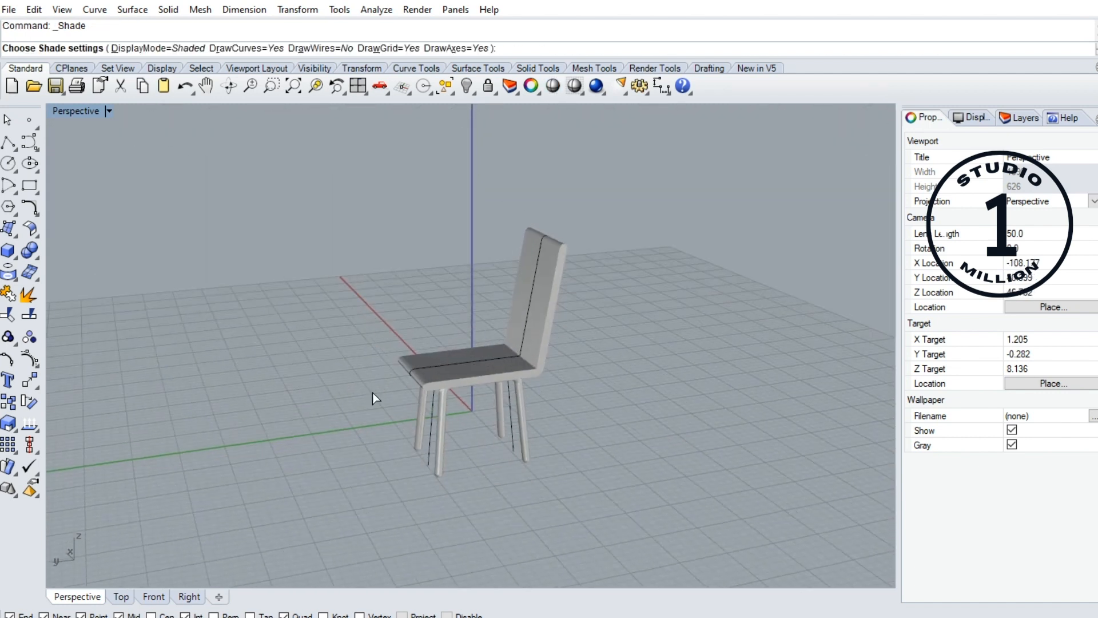